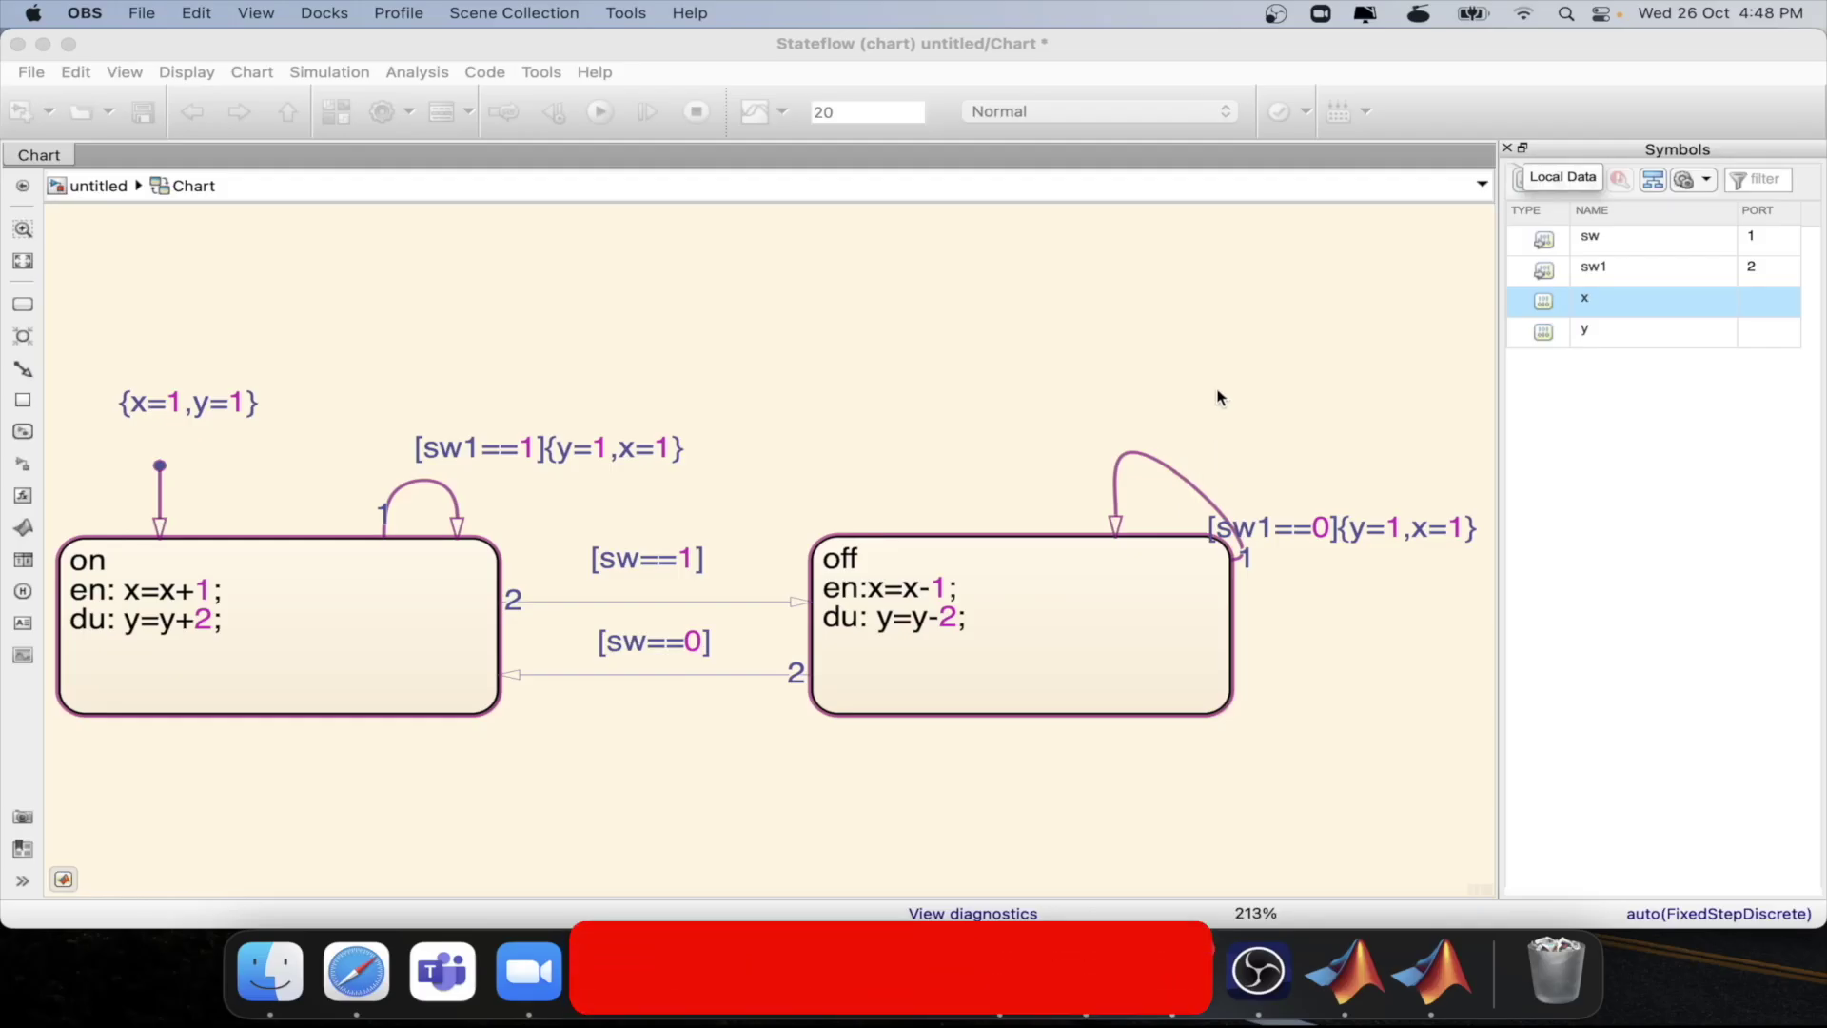
Move the on state's self-loop and its [sw1==1]{y=1,x=1} label inside the on state
{"action": "left_click", "coordinate": [425, 488]}
{"action": "left_click_drag", "start_coordinate": [423, 480], "coordinate": [419, 624]}
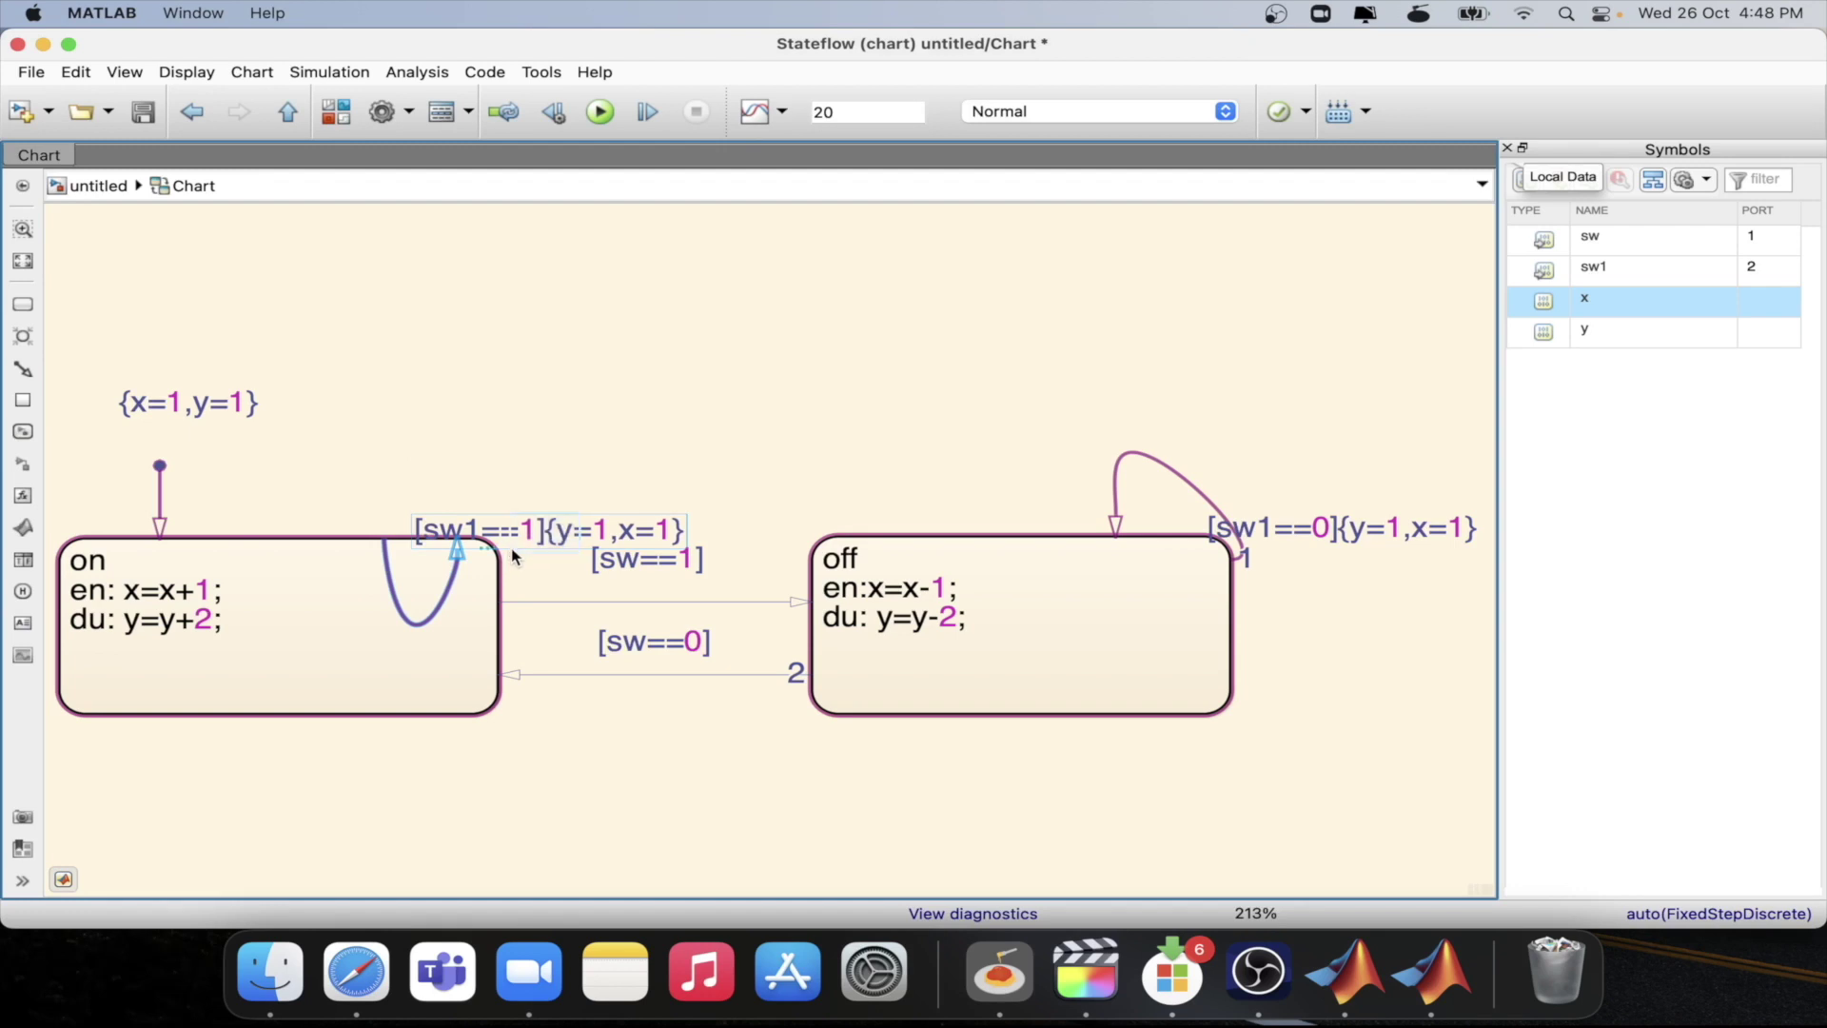
{"action": "left_click_drag", "start_coordinate": [484, 536], "coordinate": [287, 673]}
Move the off state's self-loop and [sw1==0]{y=1,x=1} label inside the off state, then return to the model
{"action": "left_click_drag", "start_coordinate": [1138, 454], "coordinate": [1135, 653]}
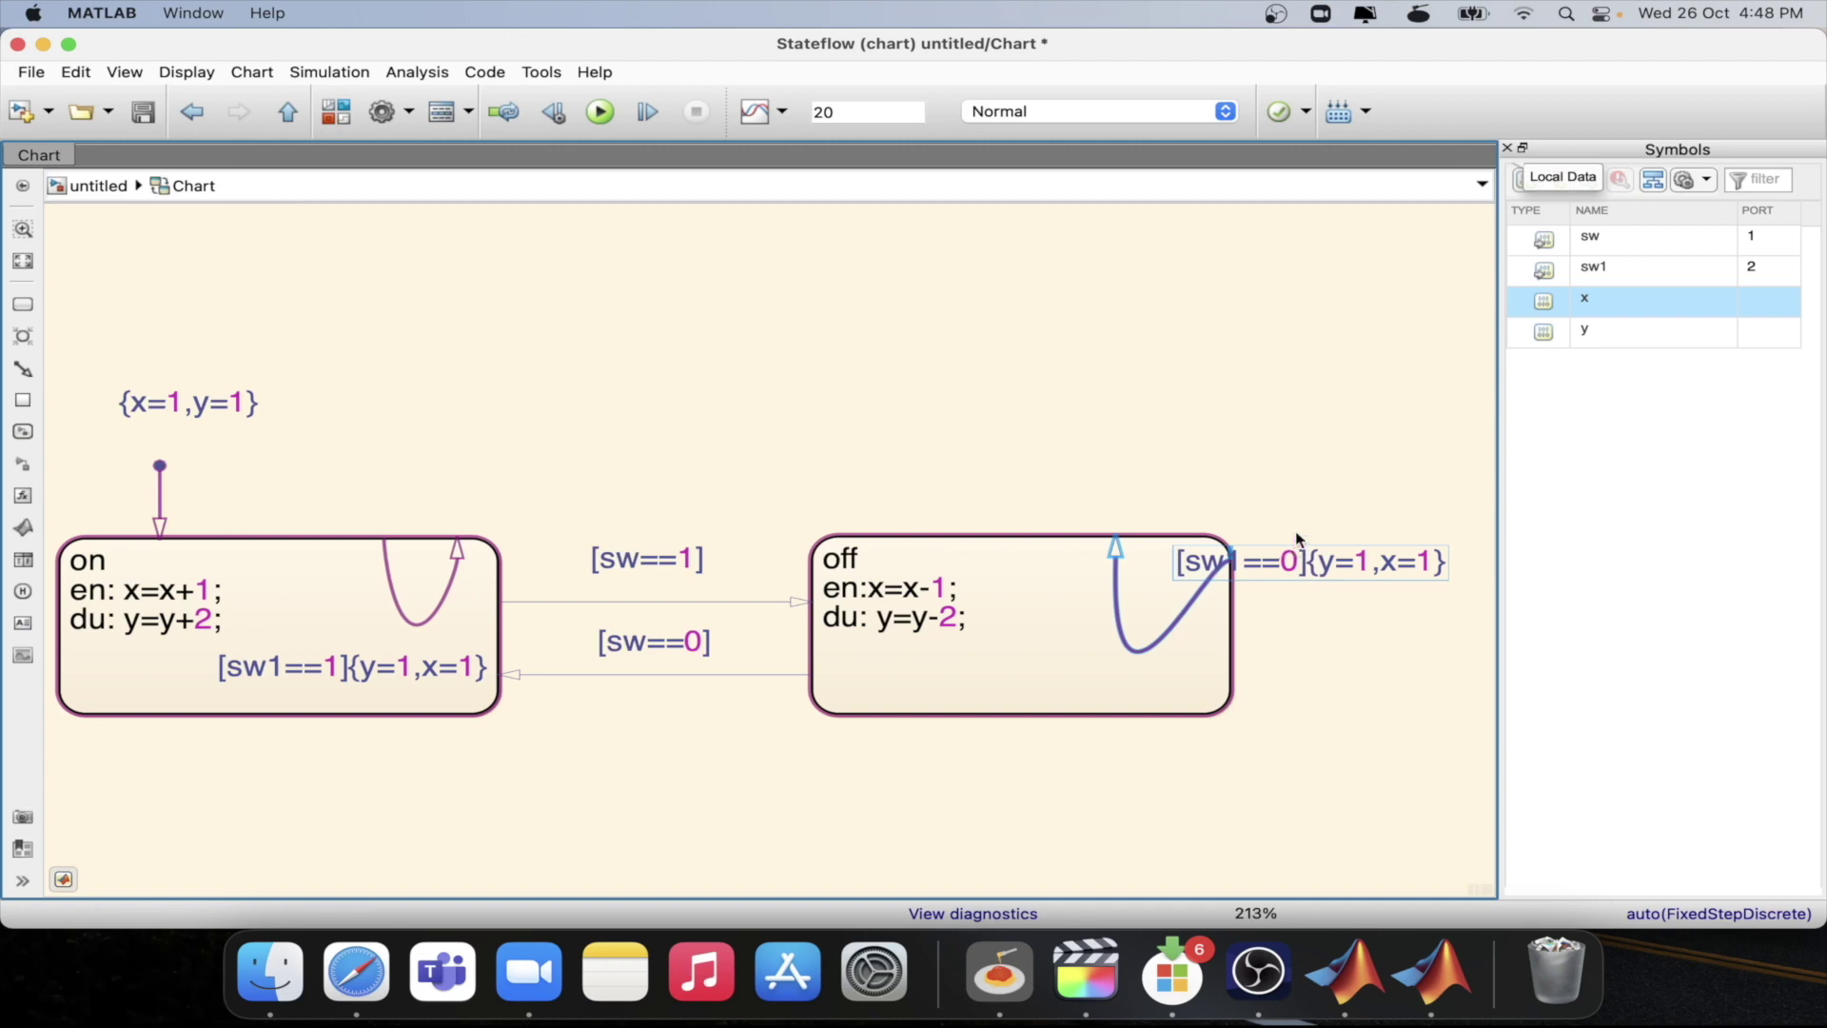
{"action": "left_click_drag", "start_coordinate": [1297, 544], "coordinate": [1060, 665]}
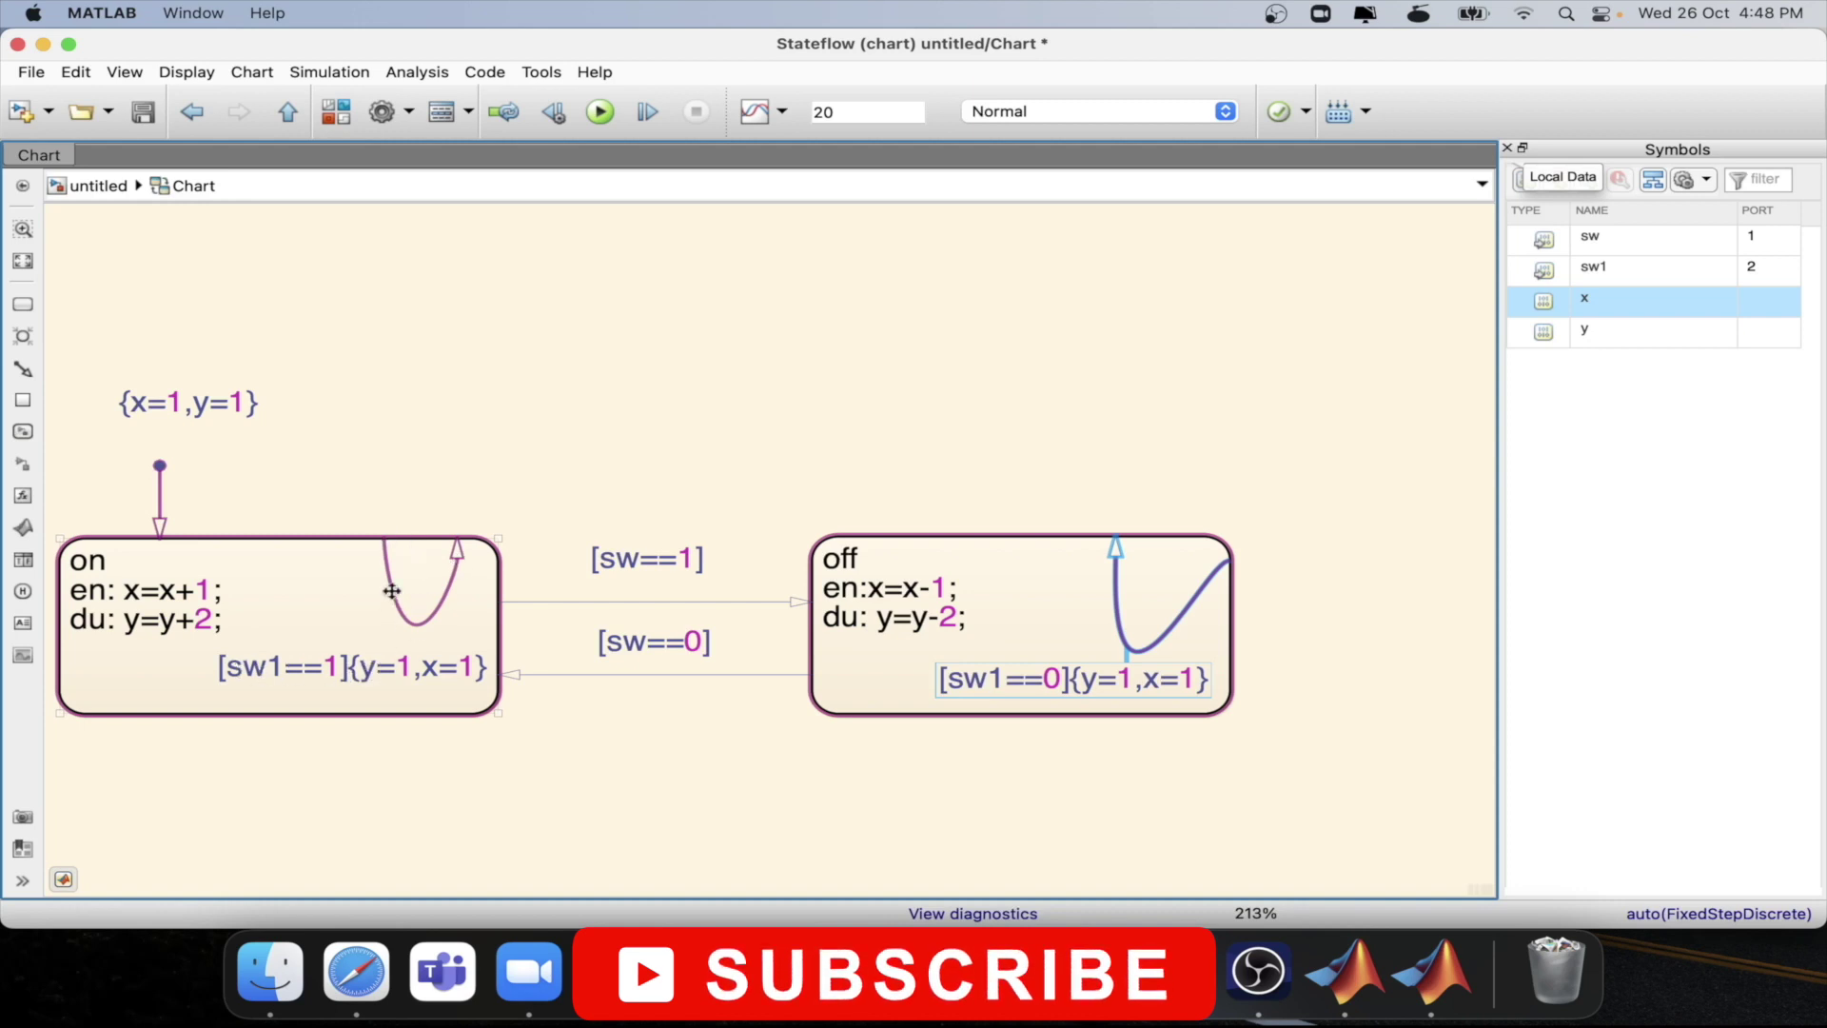
{"action": "left_click", "coordinate": [1120, 567]}
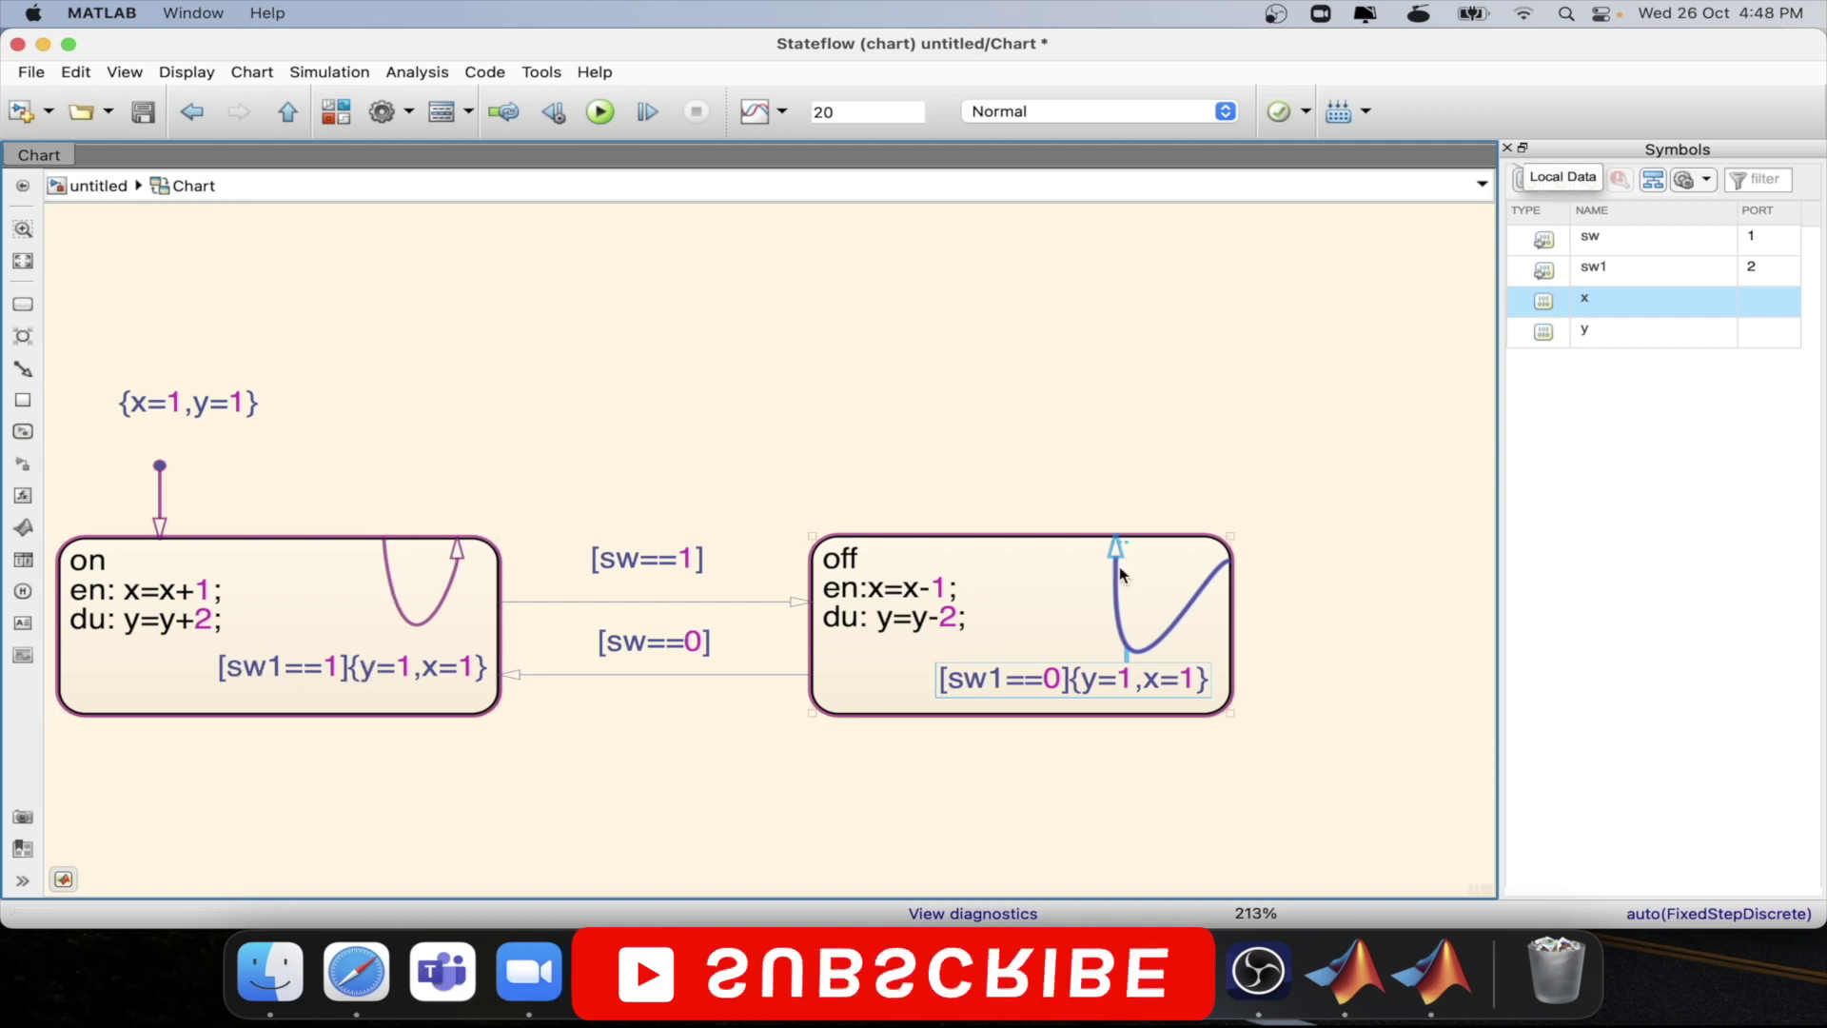
{"action": "left_click", "coordinate": [763, 396]}
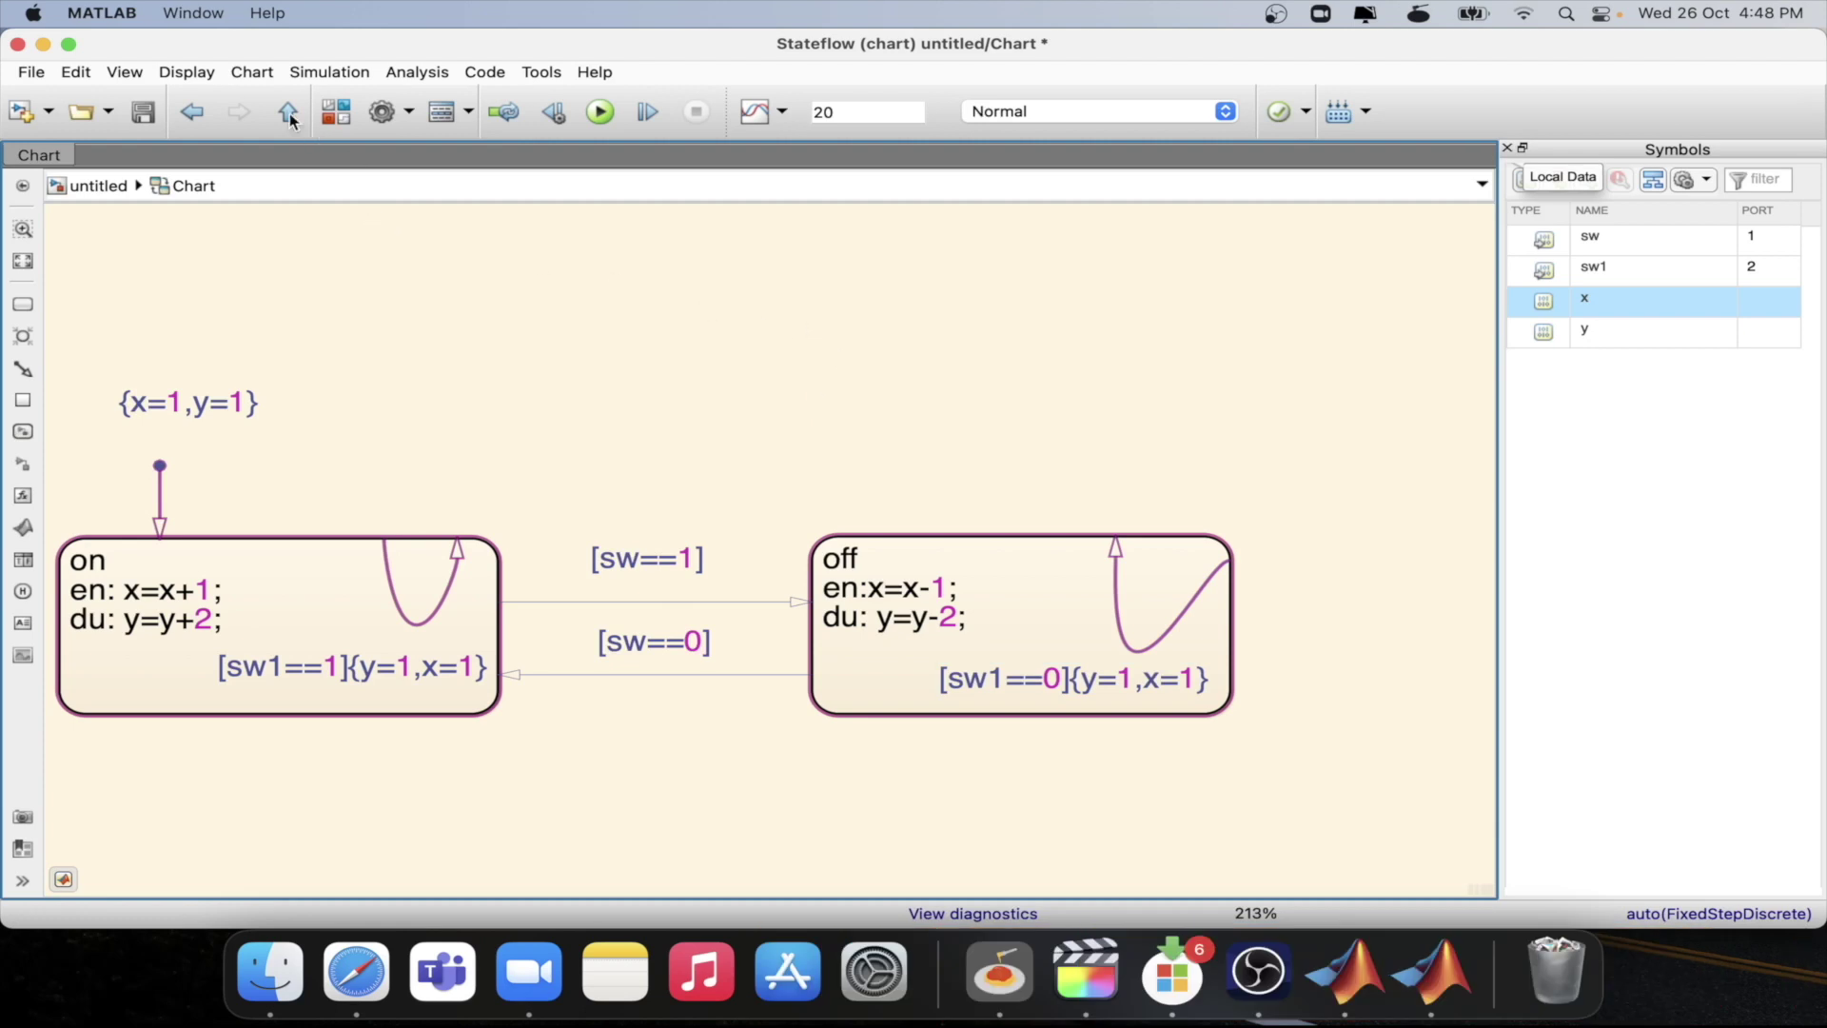
{"action": "left_click", "coordinate": [289, 113]}
{"action": "double_click", "coordinate": [489, 453]}
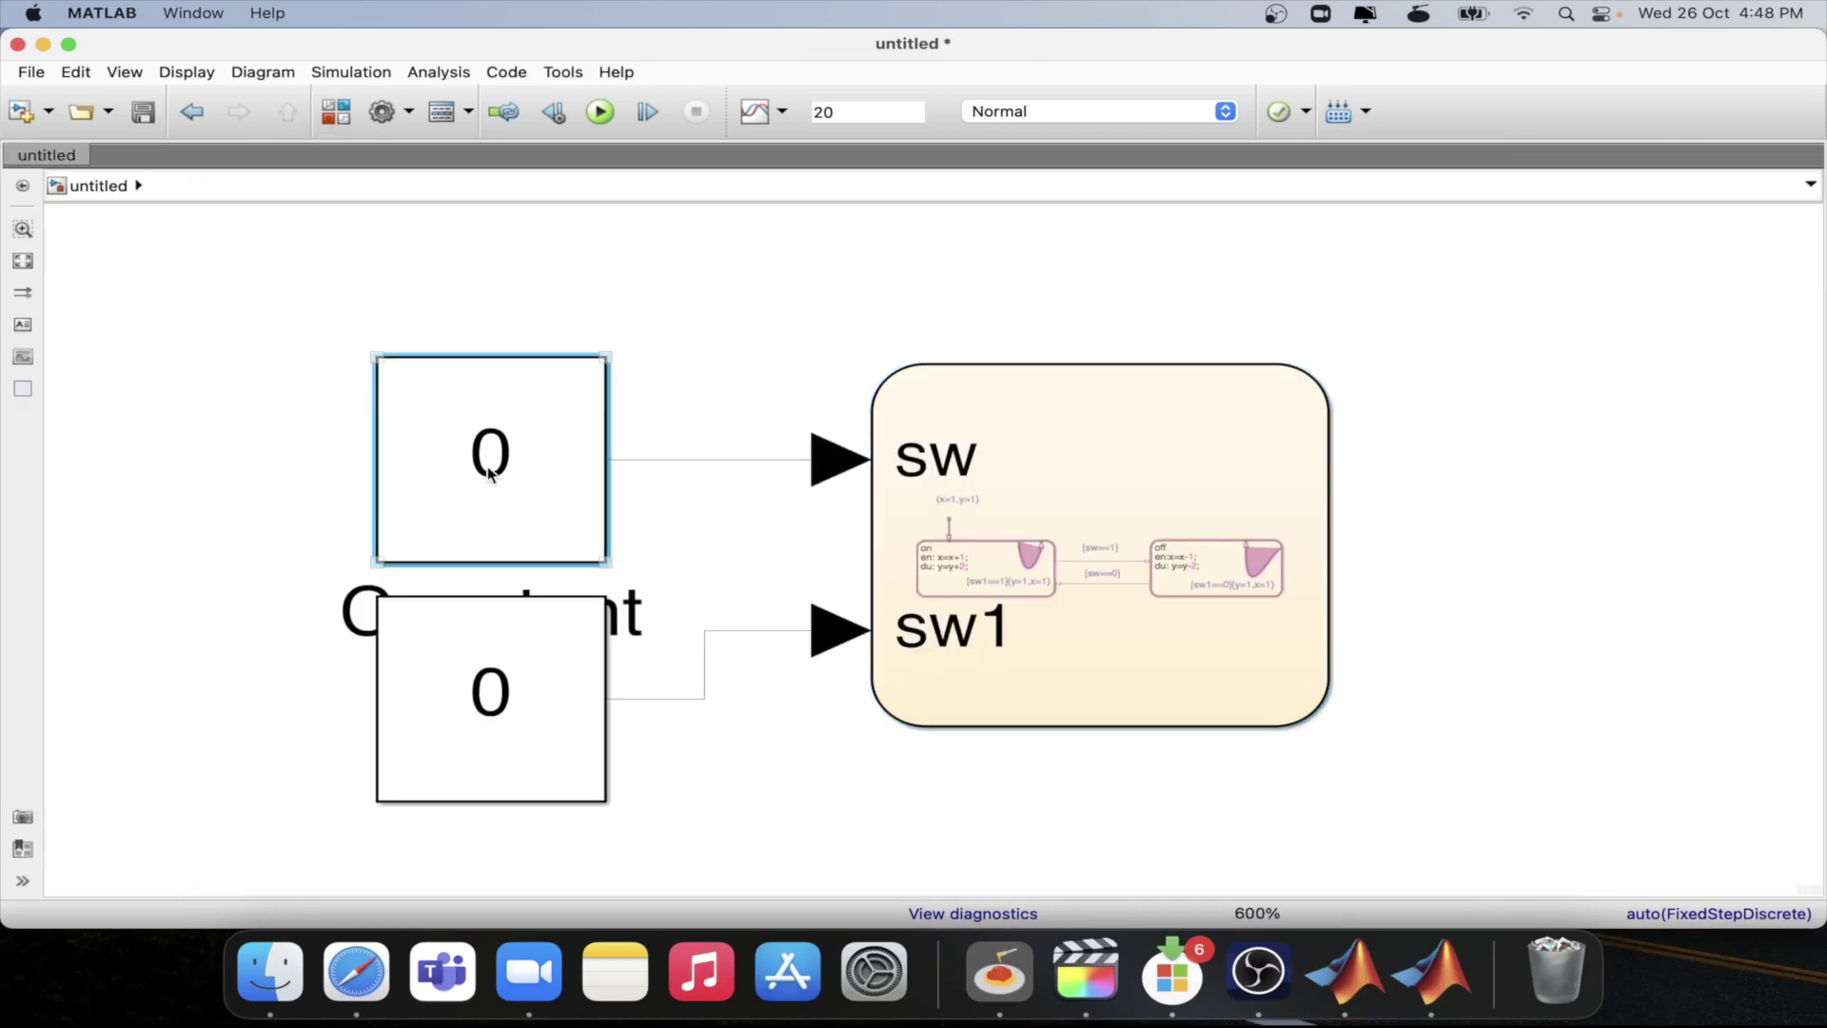
{"action": "double_click", "coordinate": [523, 666]}
{"action": "key", "text": "Return"}
{"action": "left_click", "coordinate": [952, 561]}
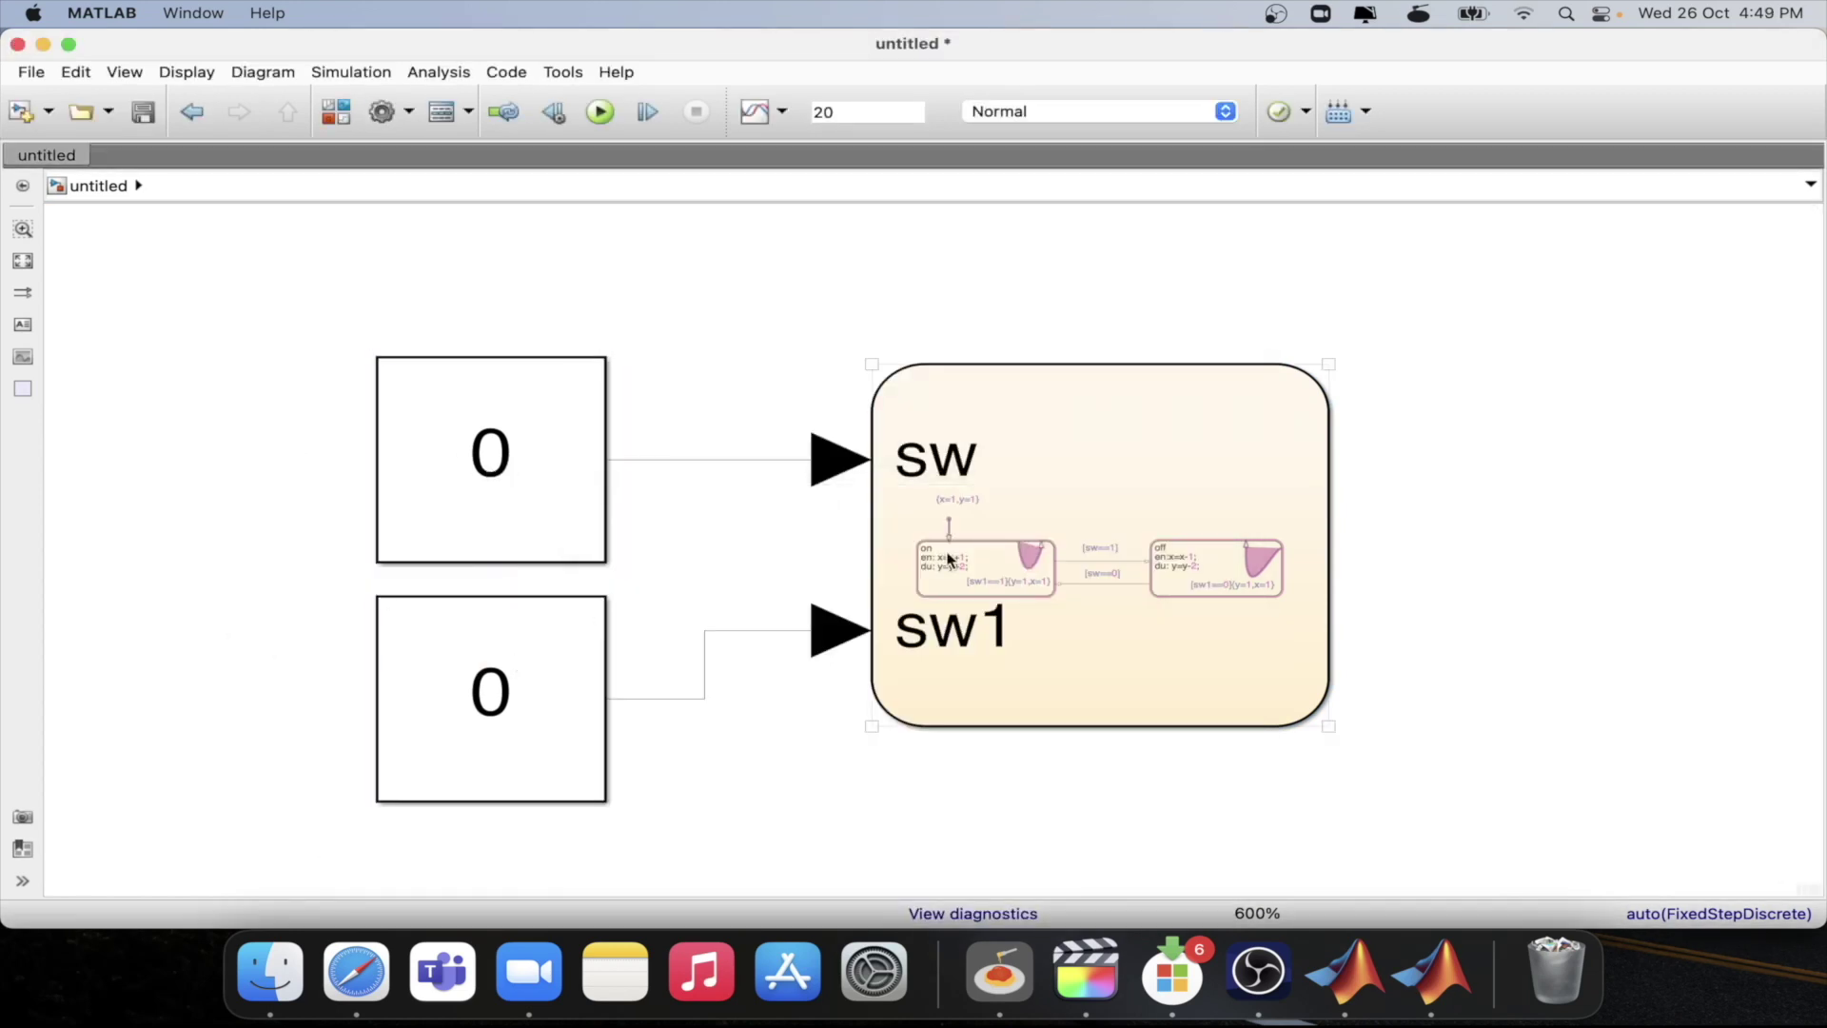
{"action": "double_click", "coordinate": [1081, 463]}
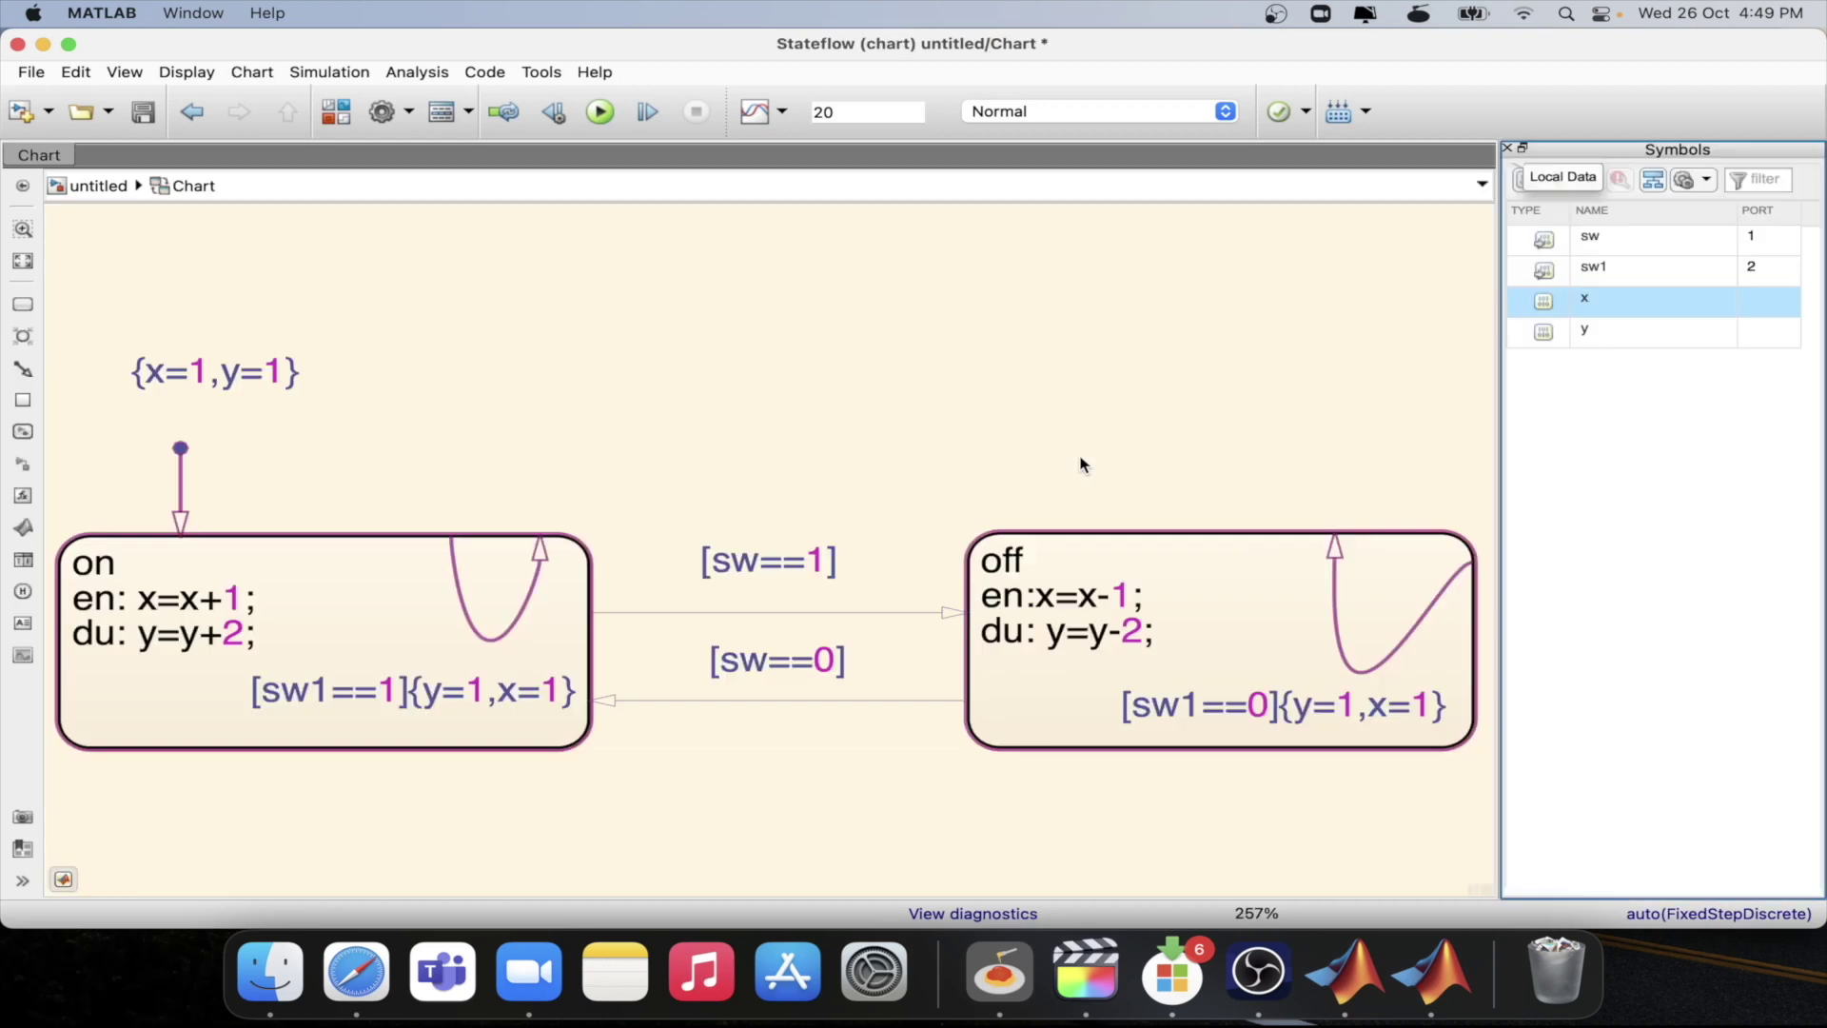
{"action": "left_click", "coordinate": [649, 113]}
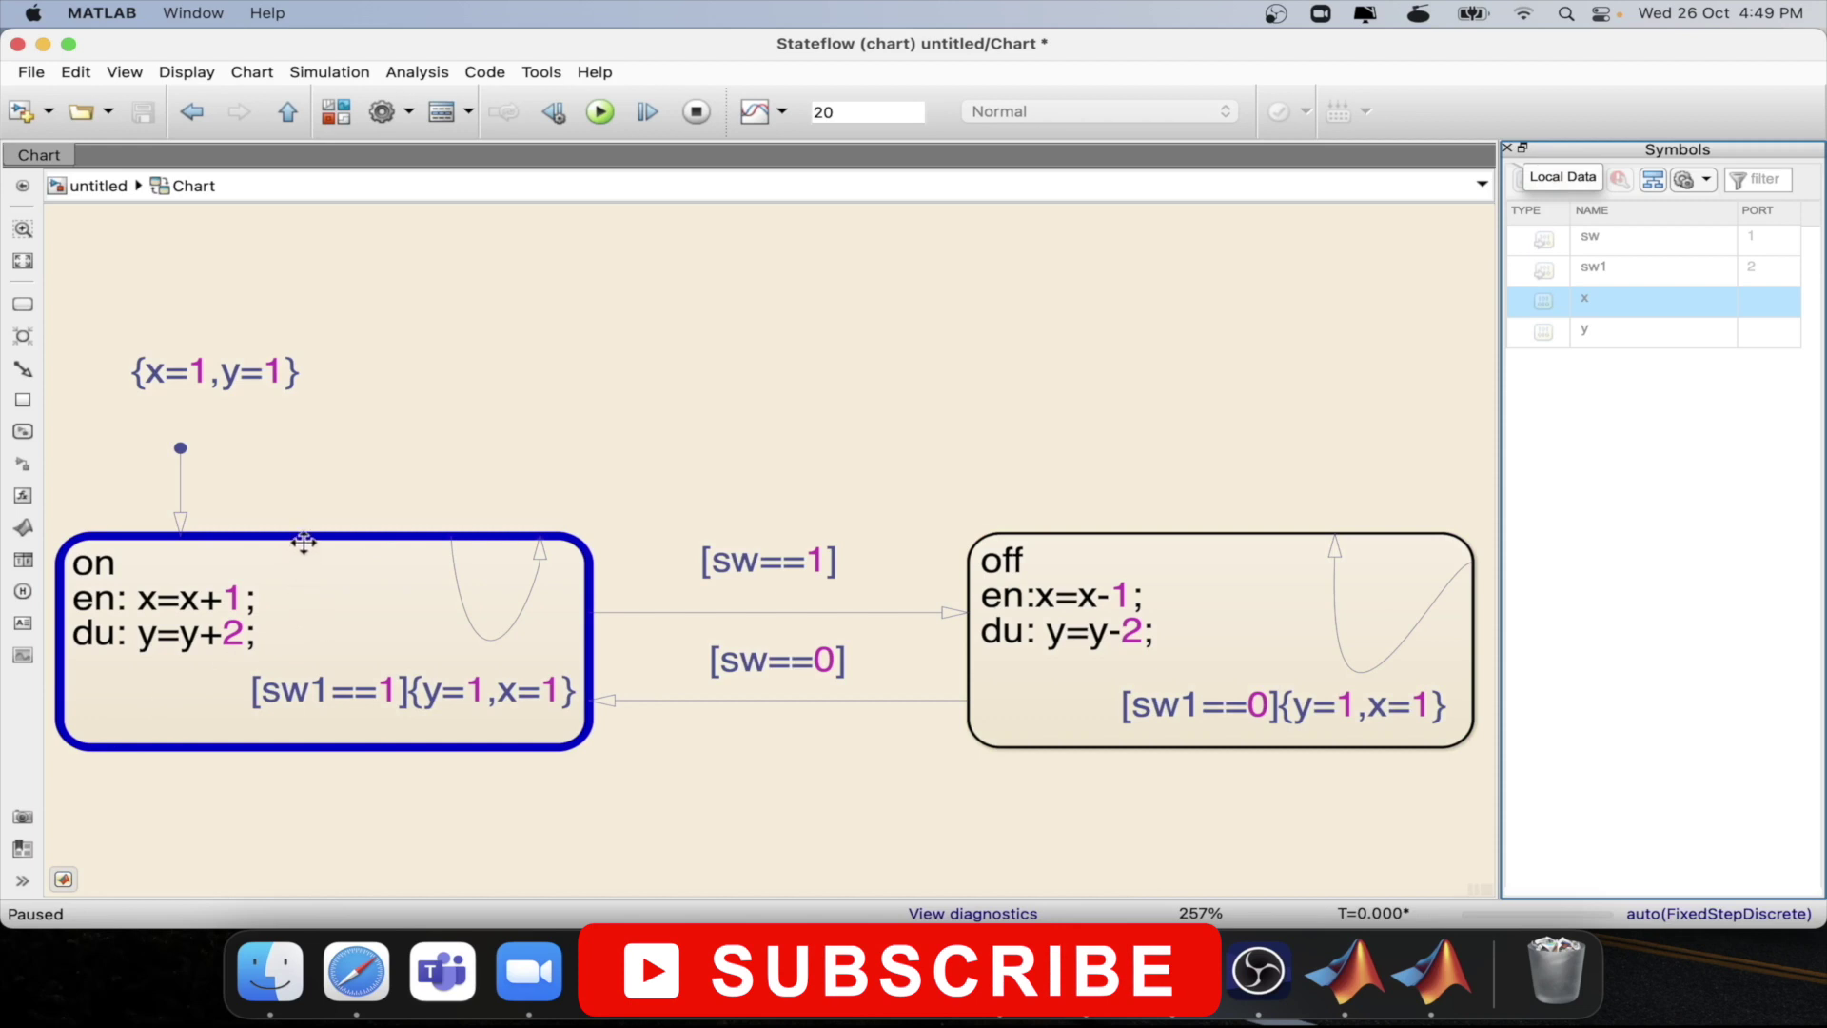
Start the simulation paused at T=0 with on active, then return to the top-level model
{"action": "mouse_move", "coordinate": [305, 539]}
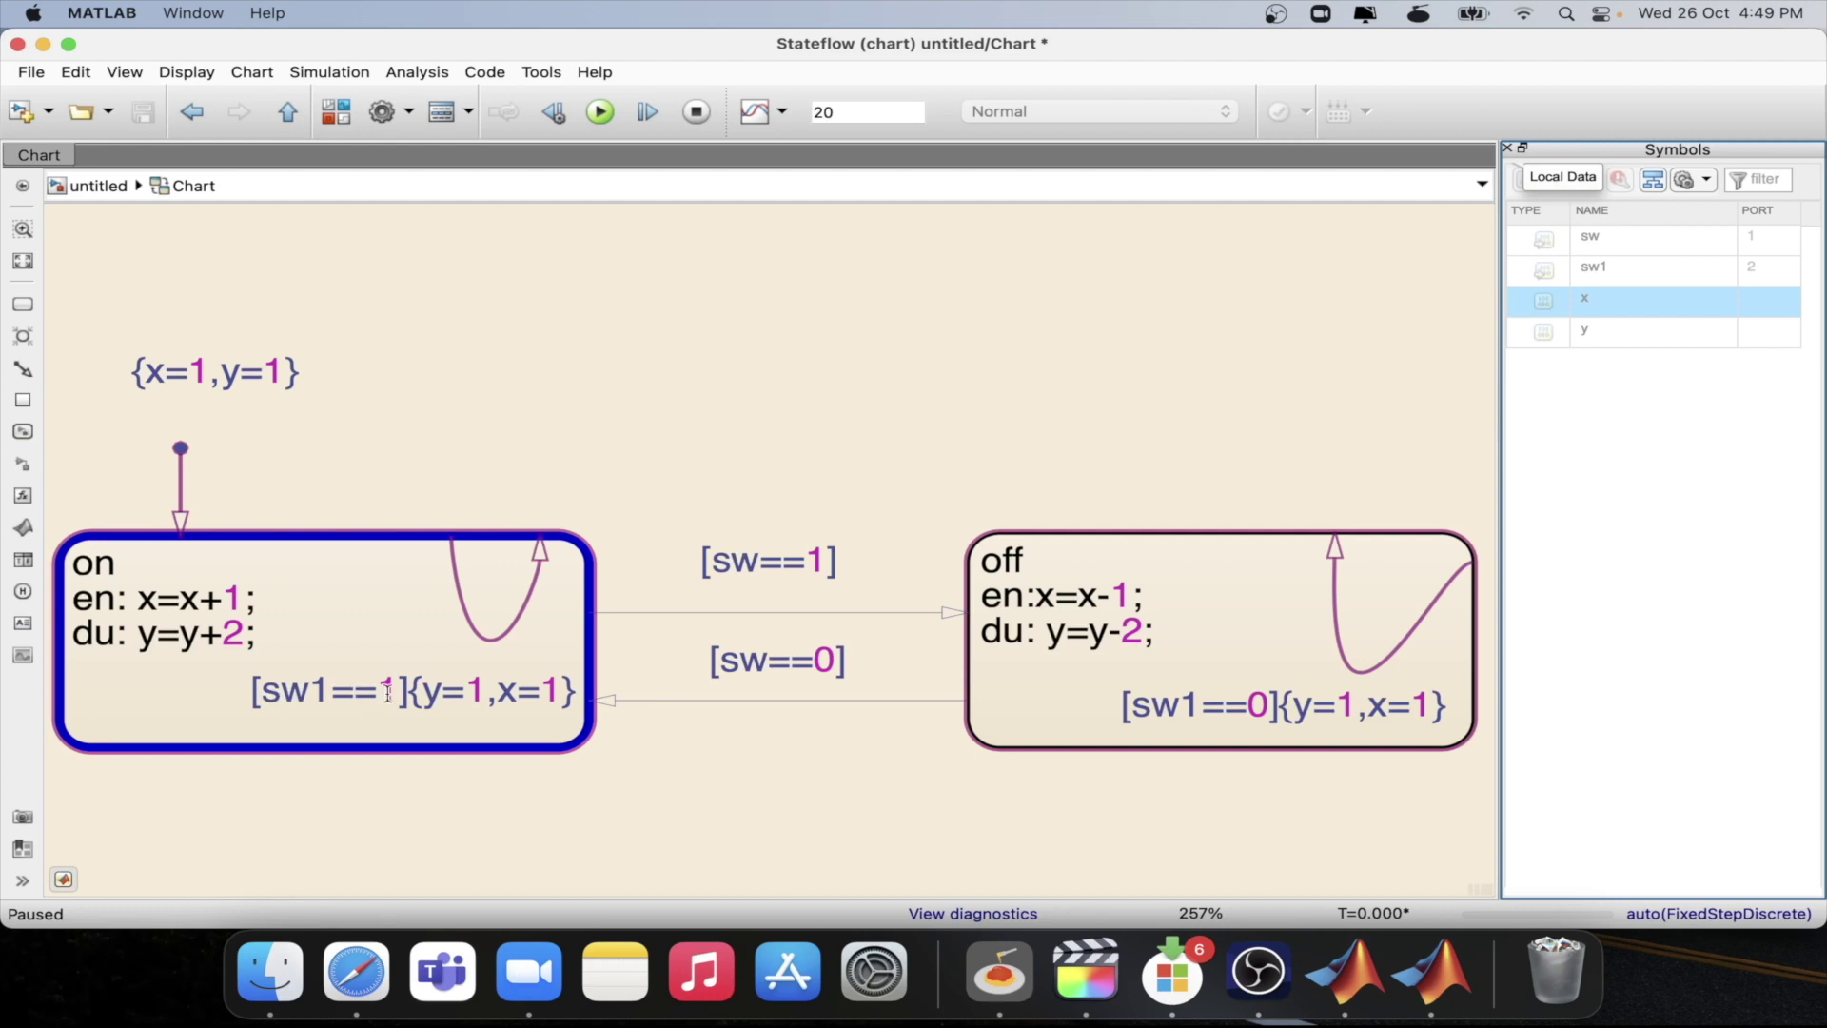
{"action": "left_click", "coordinate": [287, 111]}
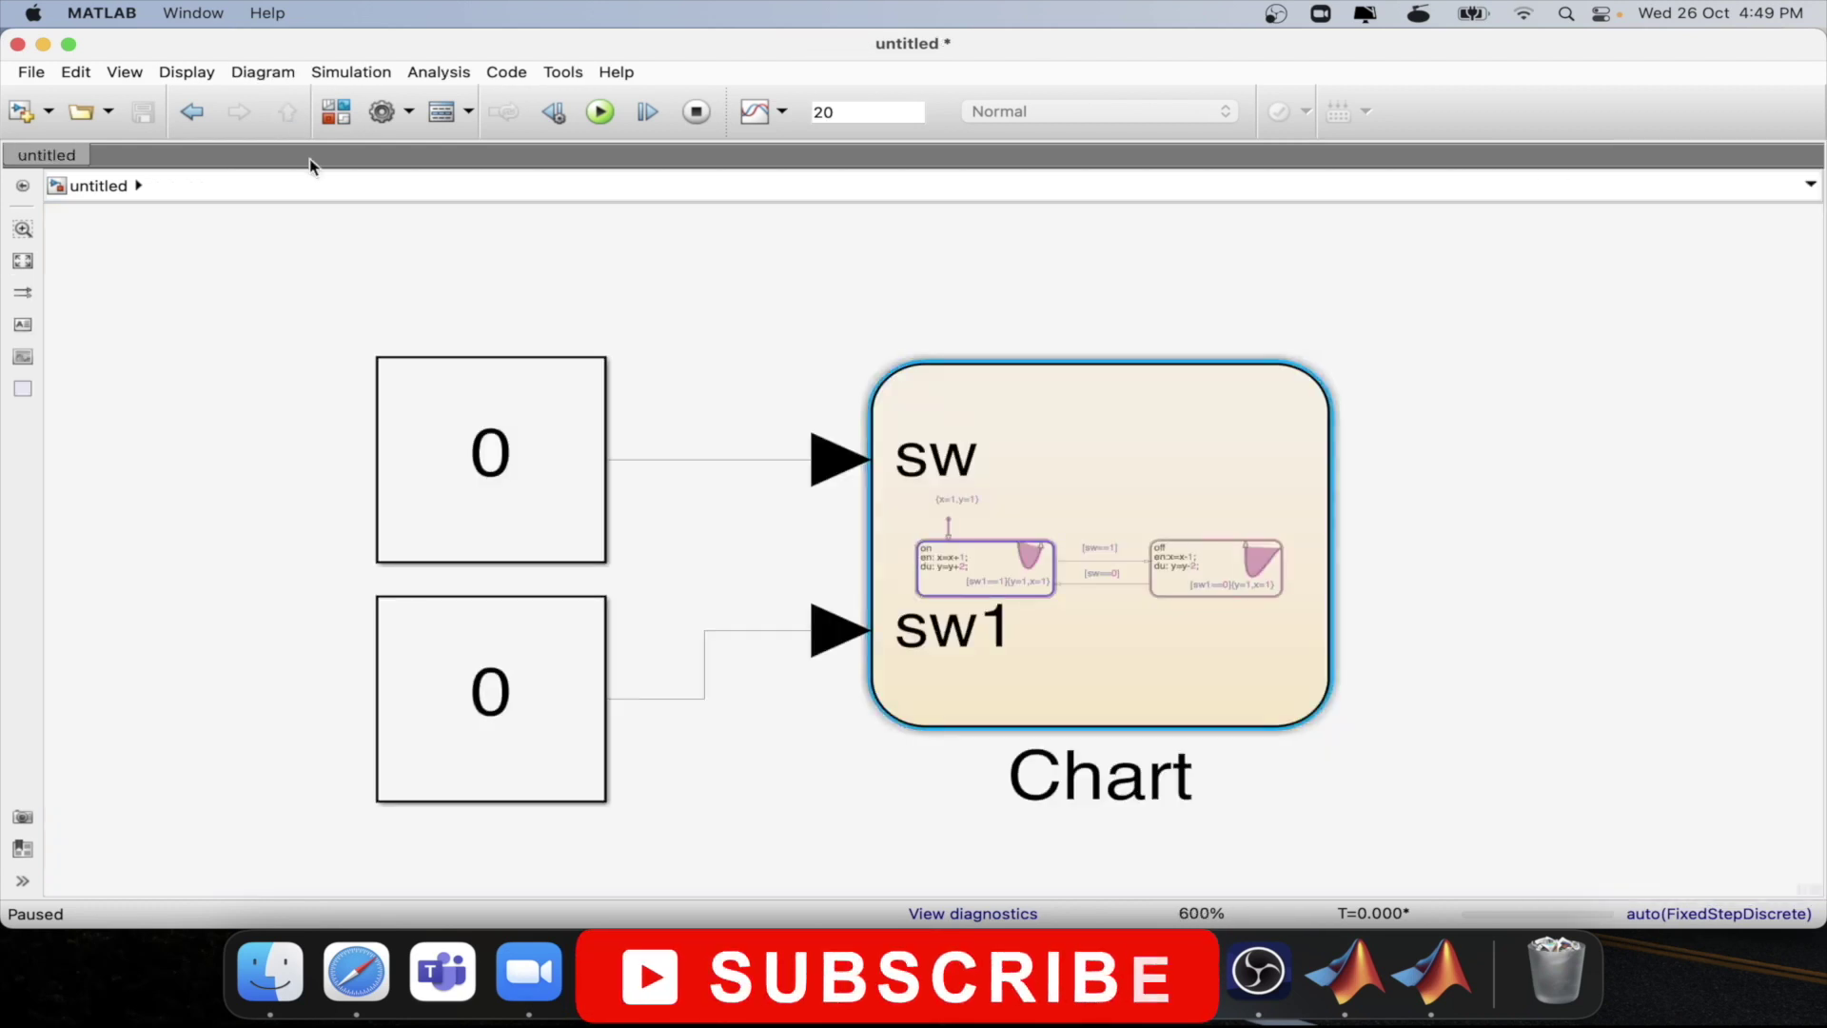
Review the Constant blocks feeding sw and sw1, both still at 0
{"action": "double_click", "coordinate": [525, 462]}
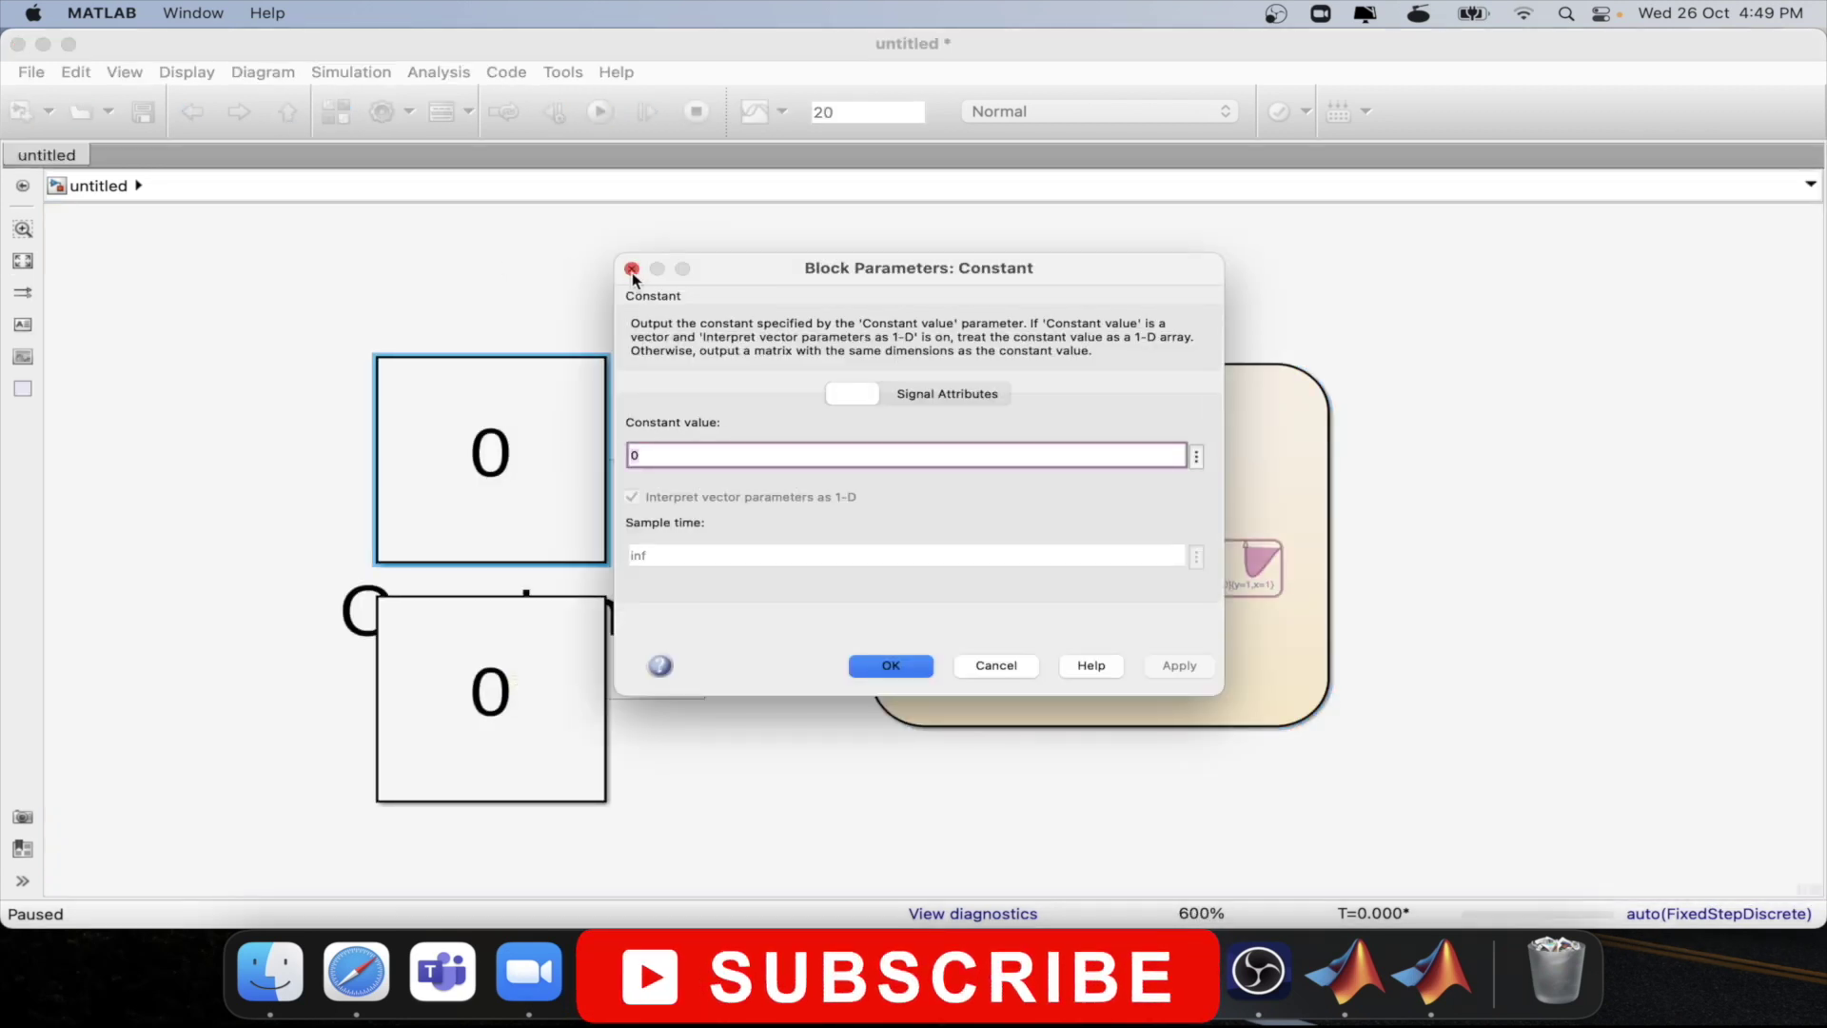
{"action": "left_click", "coordinate": [632, 269]}
{"action": "double_click", "coordinate": [452, 623]}
{"action": "left_click", "coordinate": [890, 889]}
Open the chart and step the simulation forward to T=0.400, with on still active
{"action": "double_click", "coordinate": [1085, 726]}
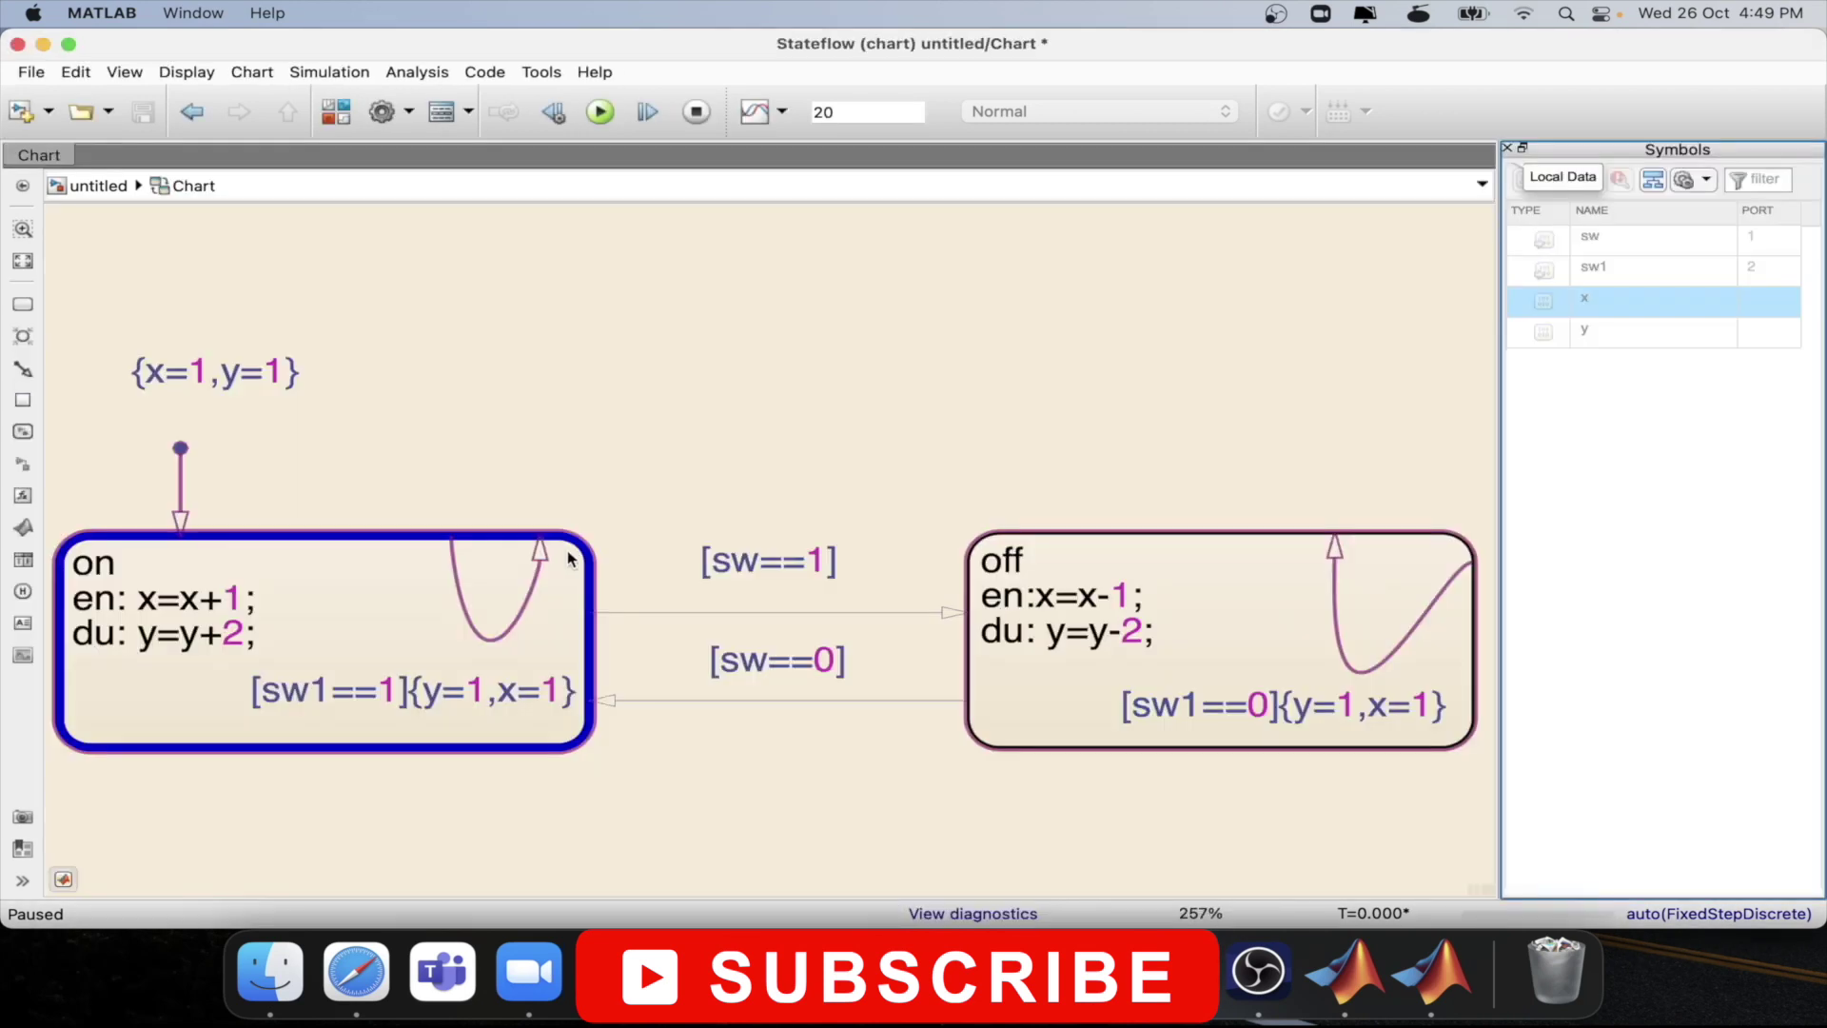
{"action": "left_click", "coordinate": [647, 114]}
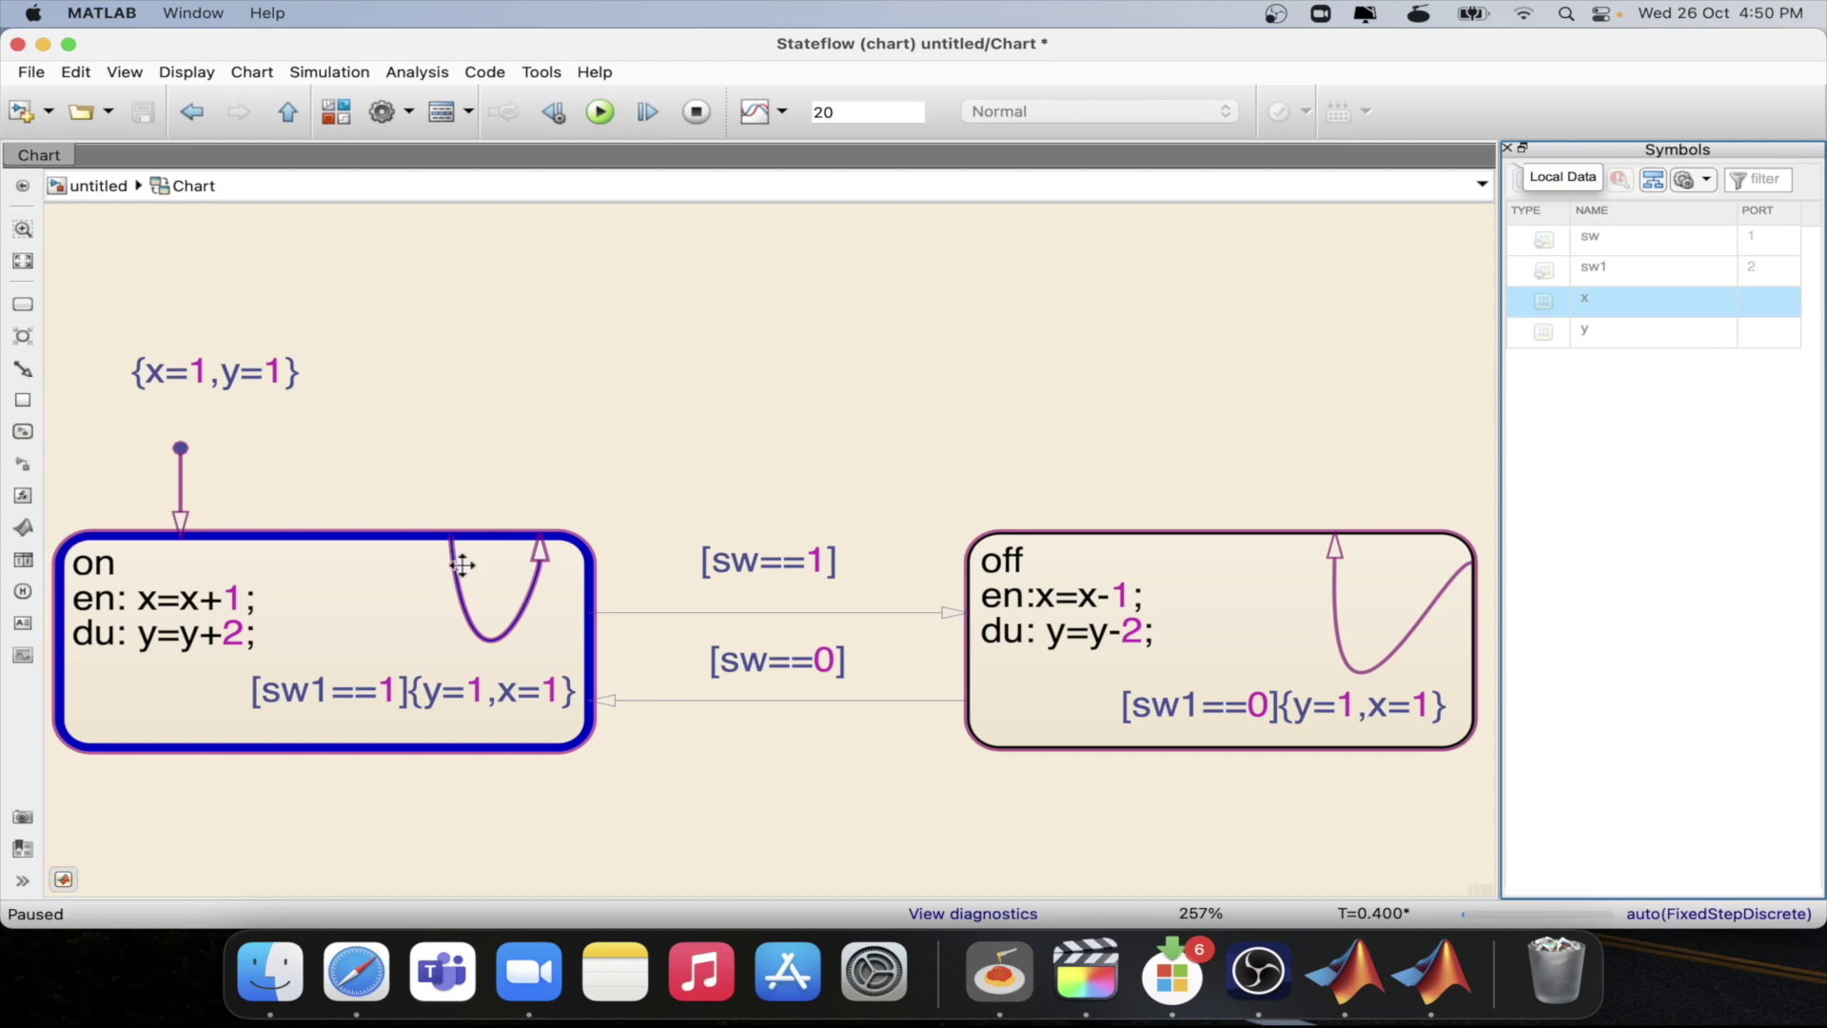
{"action": "mouse_move", "coordinate": [542, 562]}
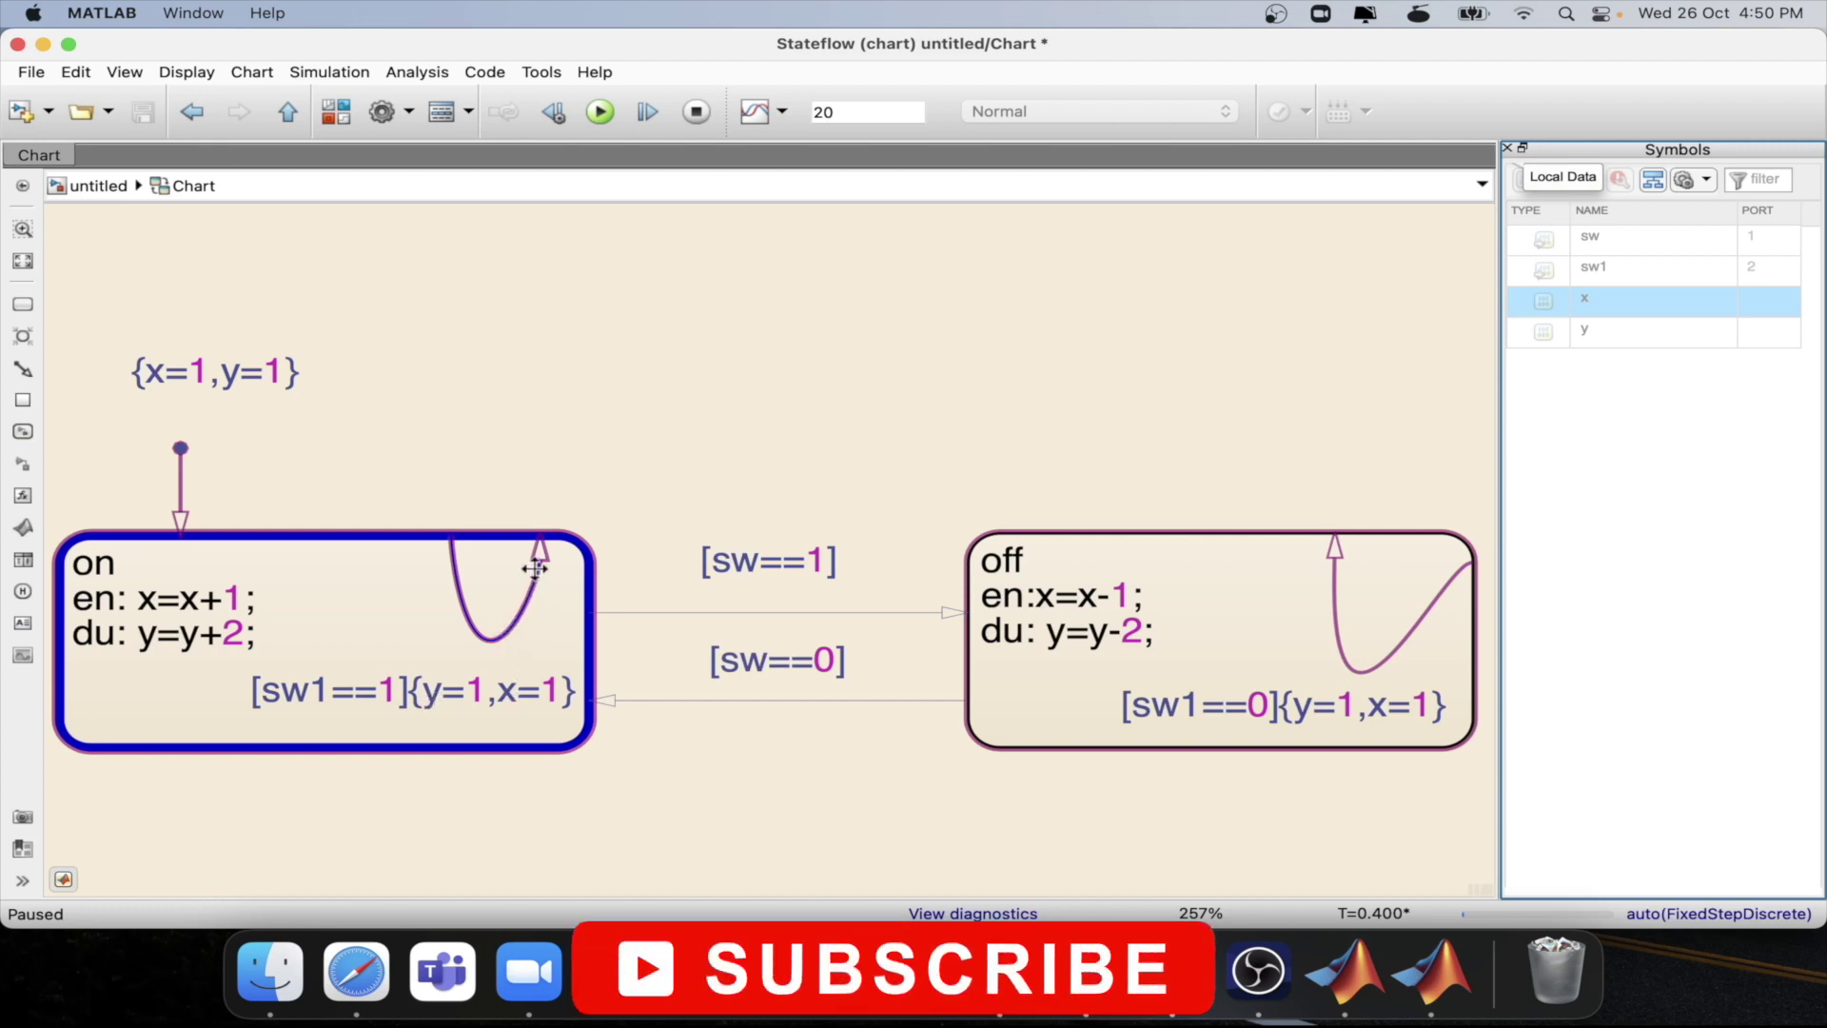
Select and inspect the on state's self-loop transition at T=0.400
{"action": "left_click", "coordinate": [461, 585]}
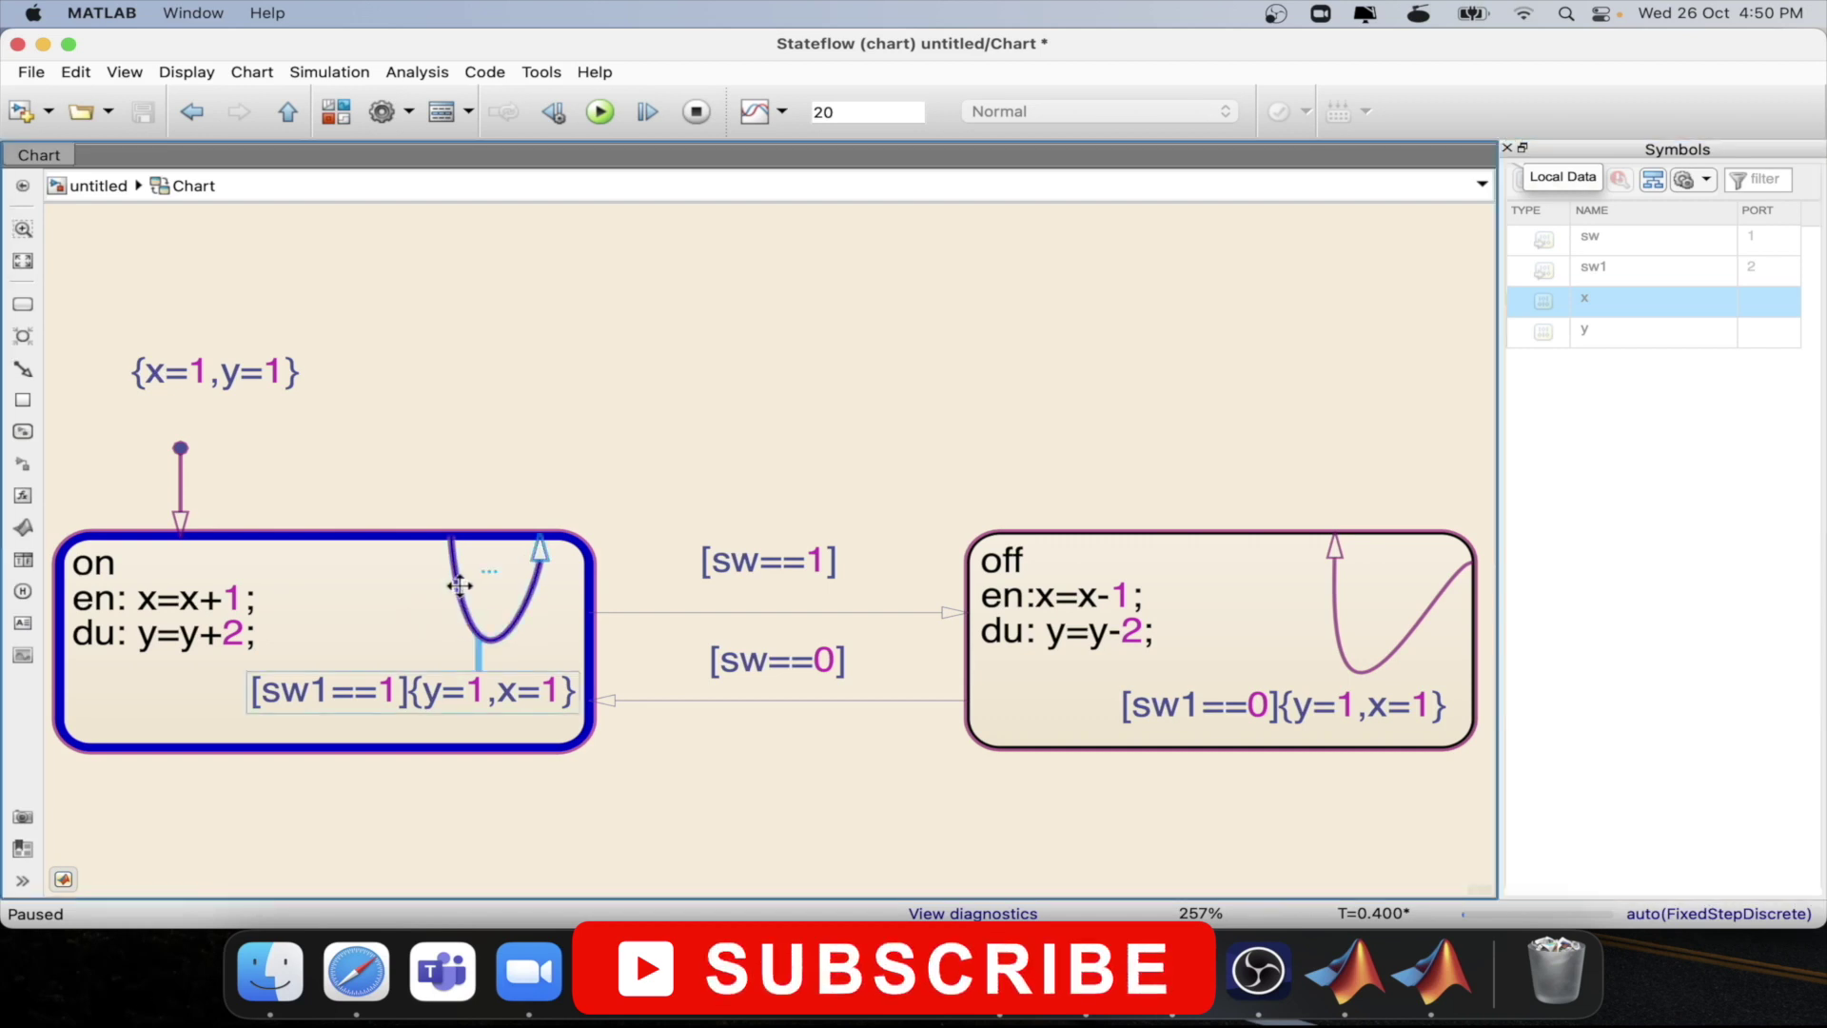
{"action": "mouse_move", "coordinate": [452, 557]}
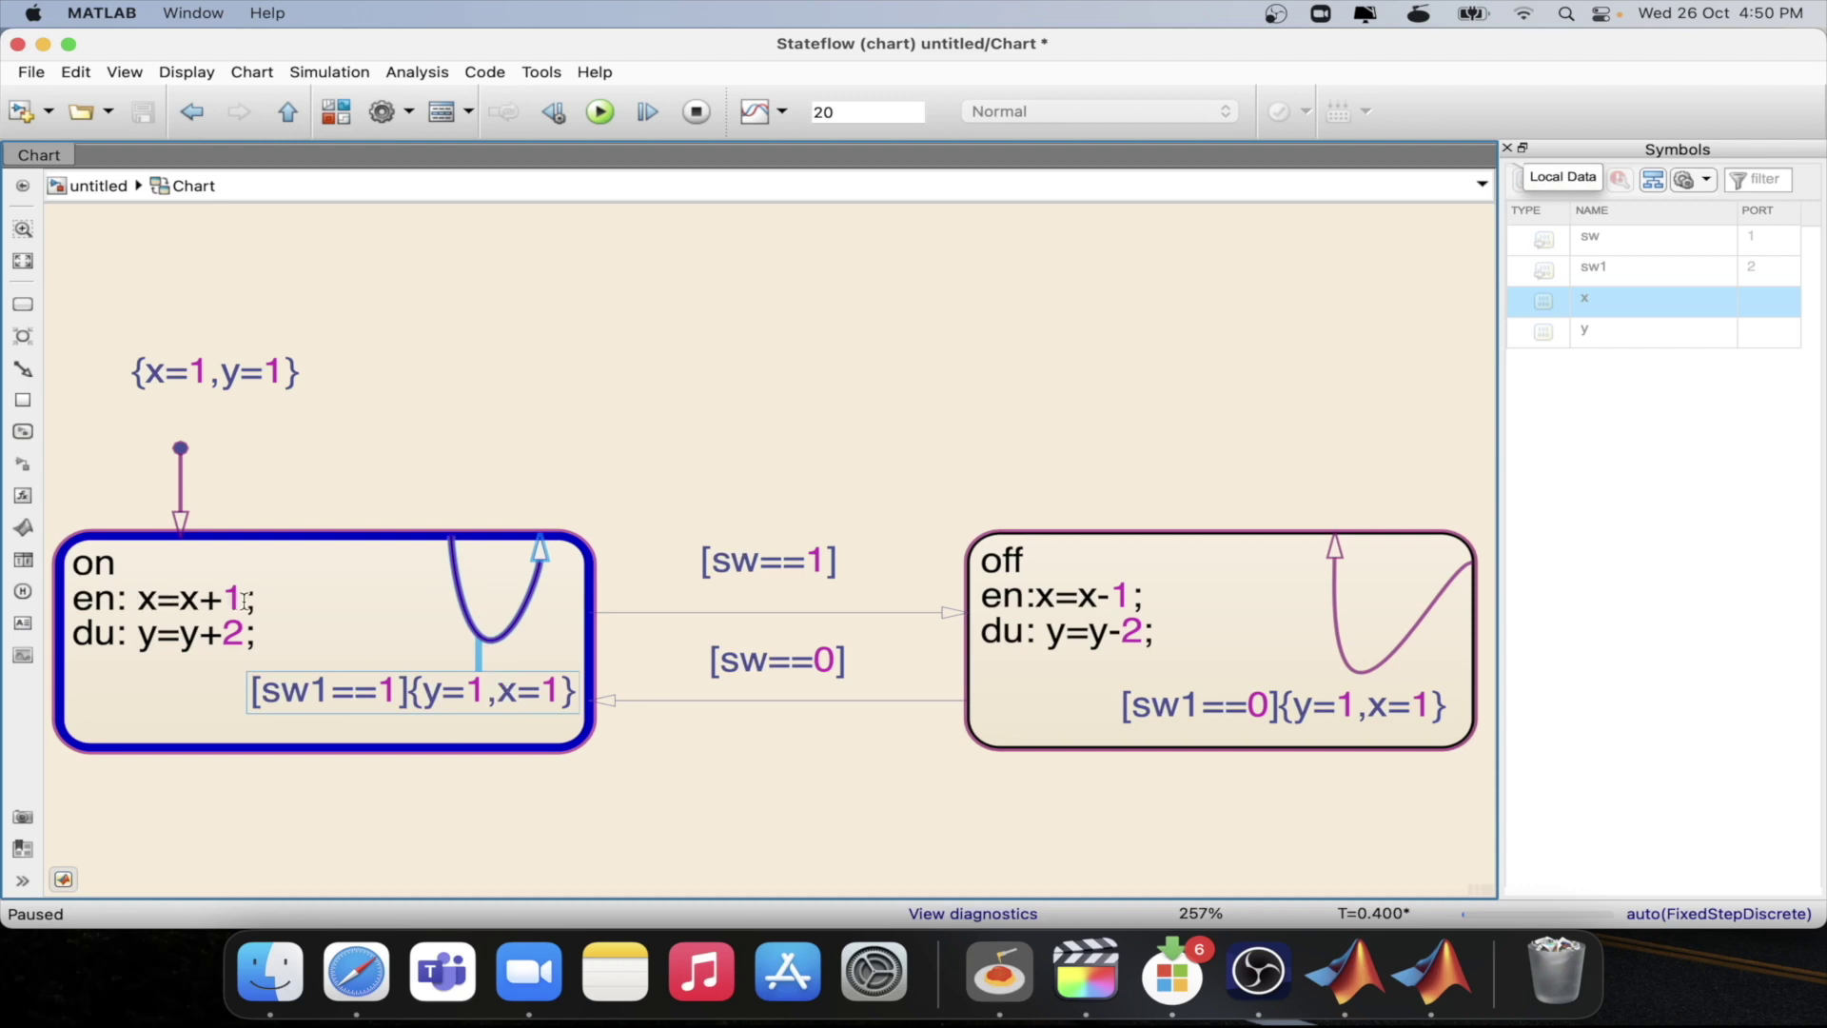
{"action": "mouse_move", "coordinate": [244, 601]}
Set the Constant block feeding sw to 1 and go back into the chart
{"action": "left_click", "coordinate": [289, 114]}
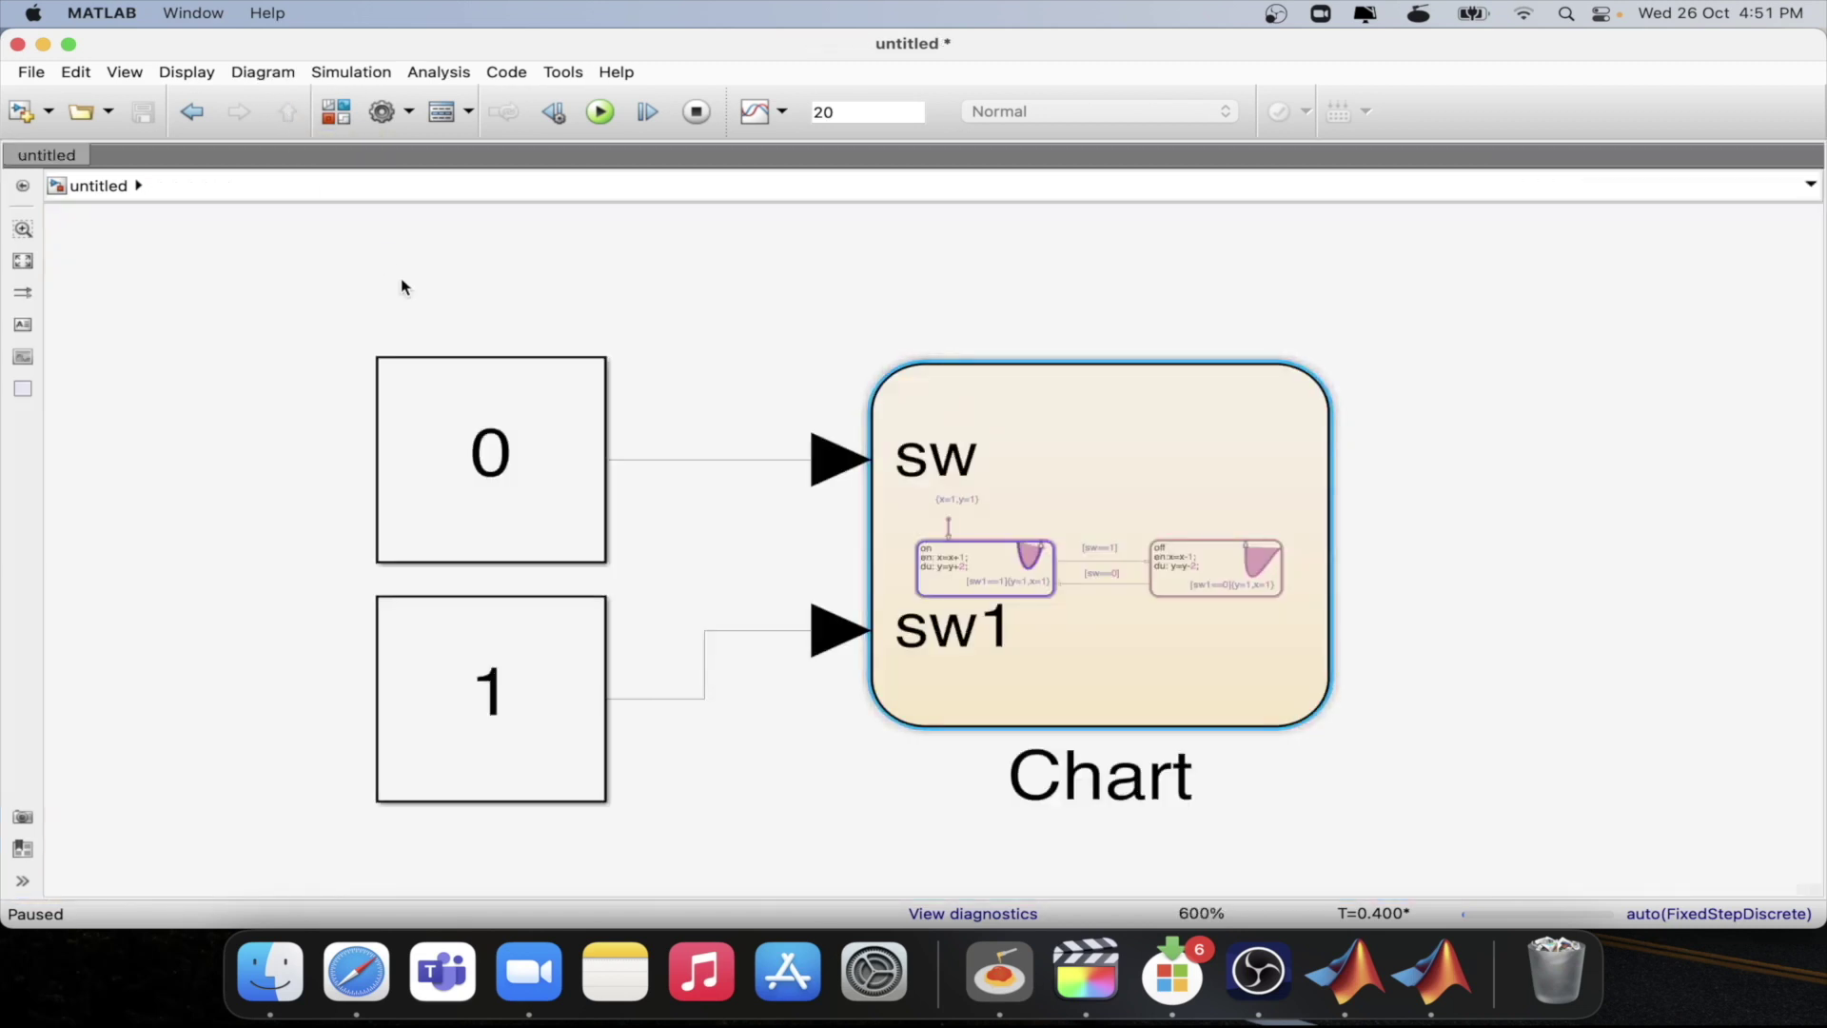
{"action": "double_click", "coordinate": [492, 455]}
{"action": "type", "text": "1"}
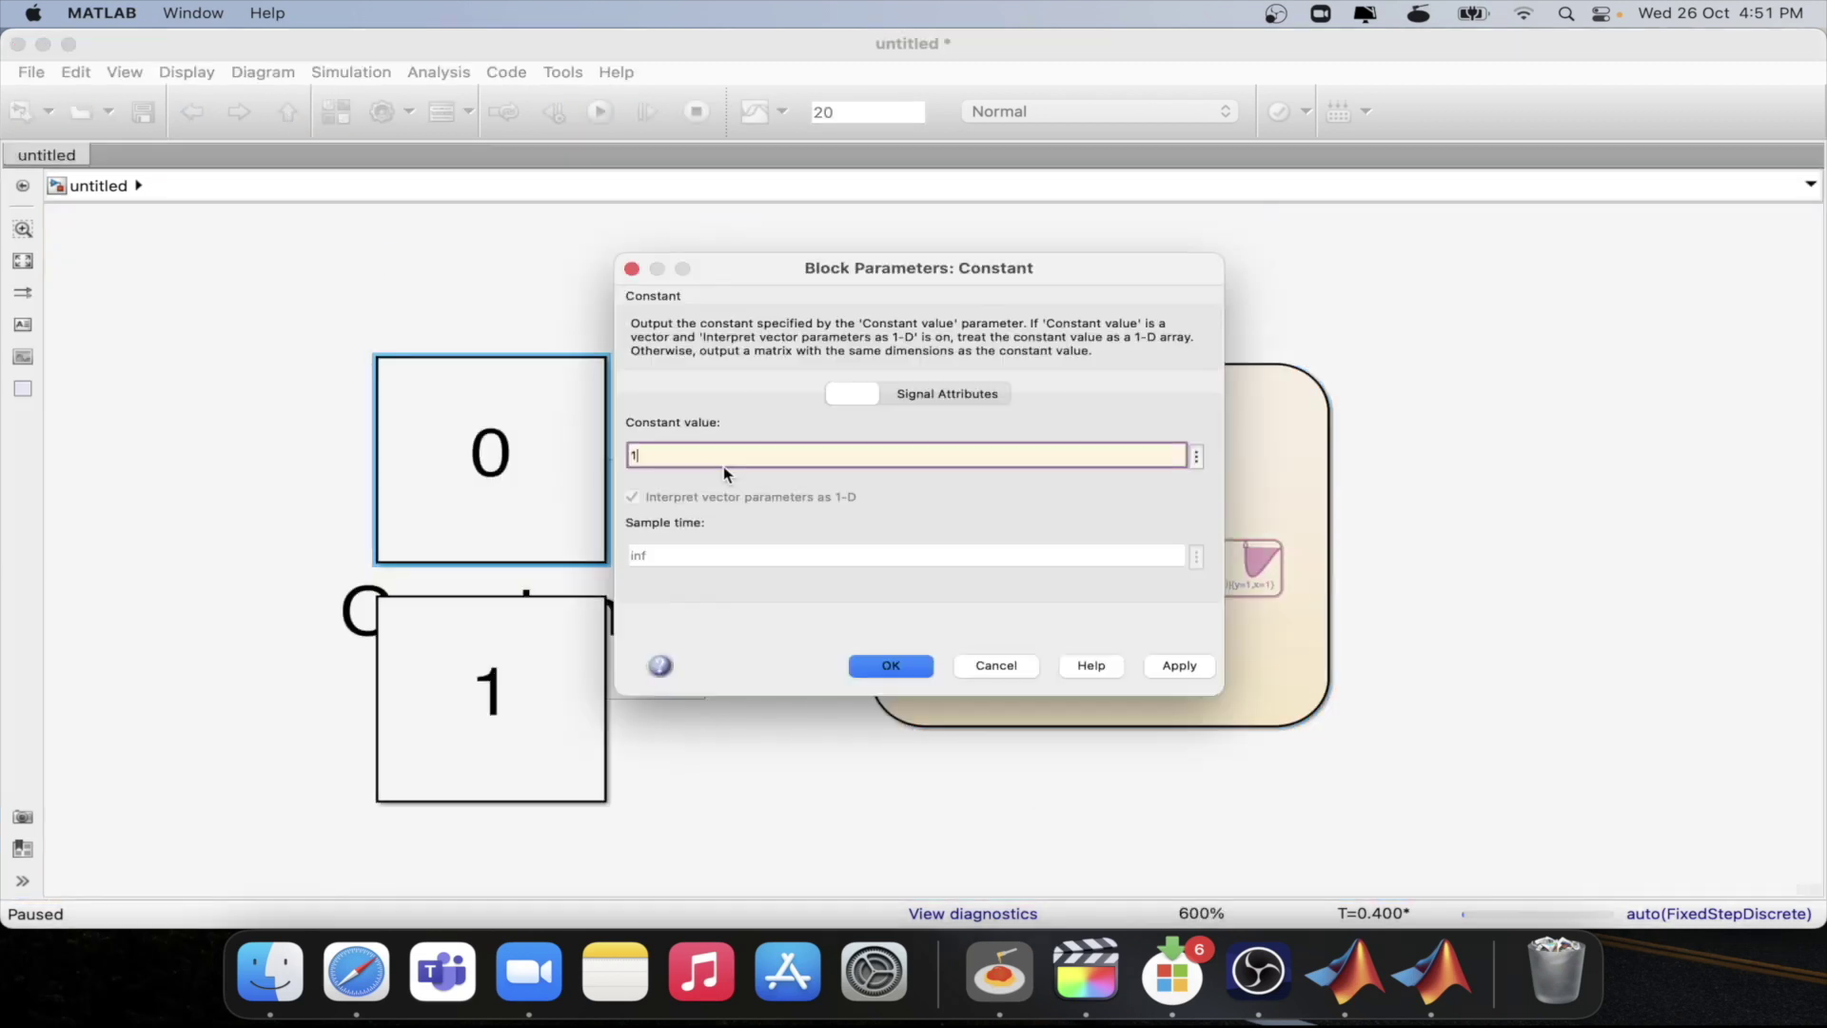
{"action": "left_click", "coordinate": [891, 666]}
{"action": "double_click", "coordinate": [1130, 481]}
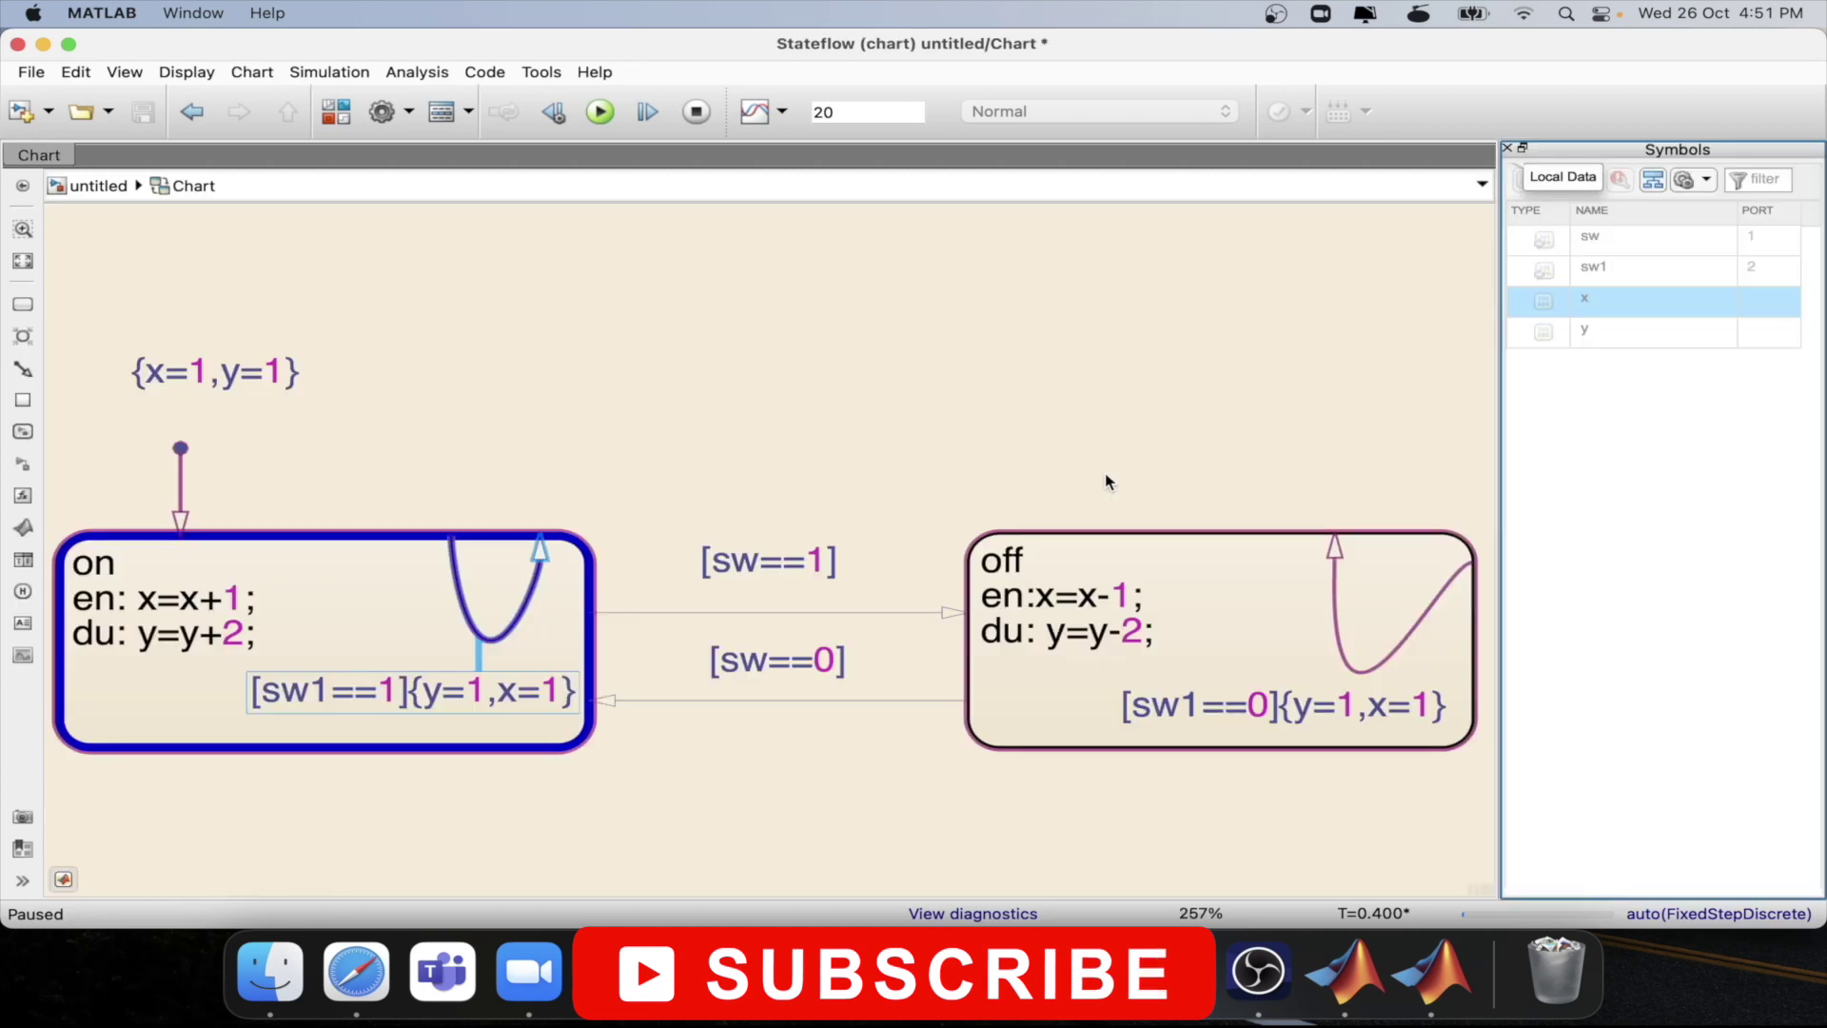
Step the simulation forward so the off state becomes active
{"action": "left_click", "coordinate": [647, 111]}
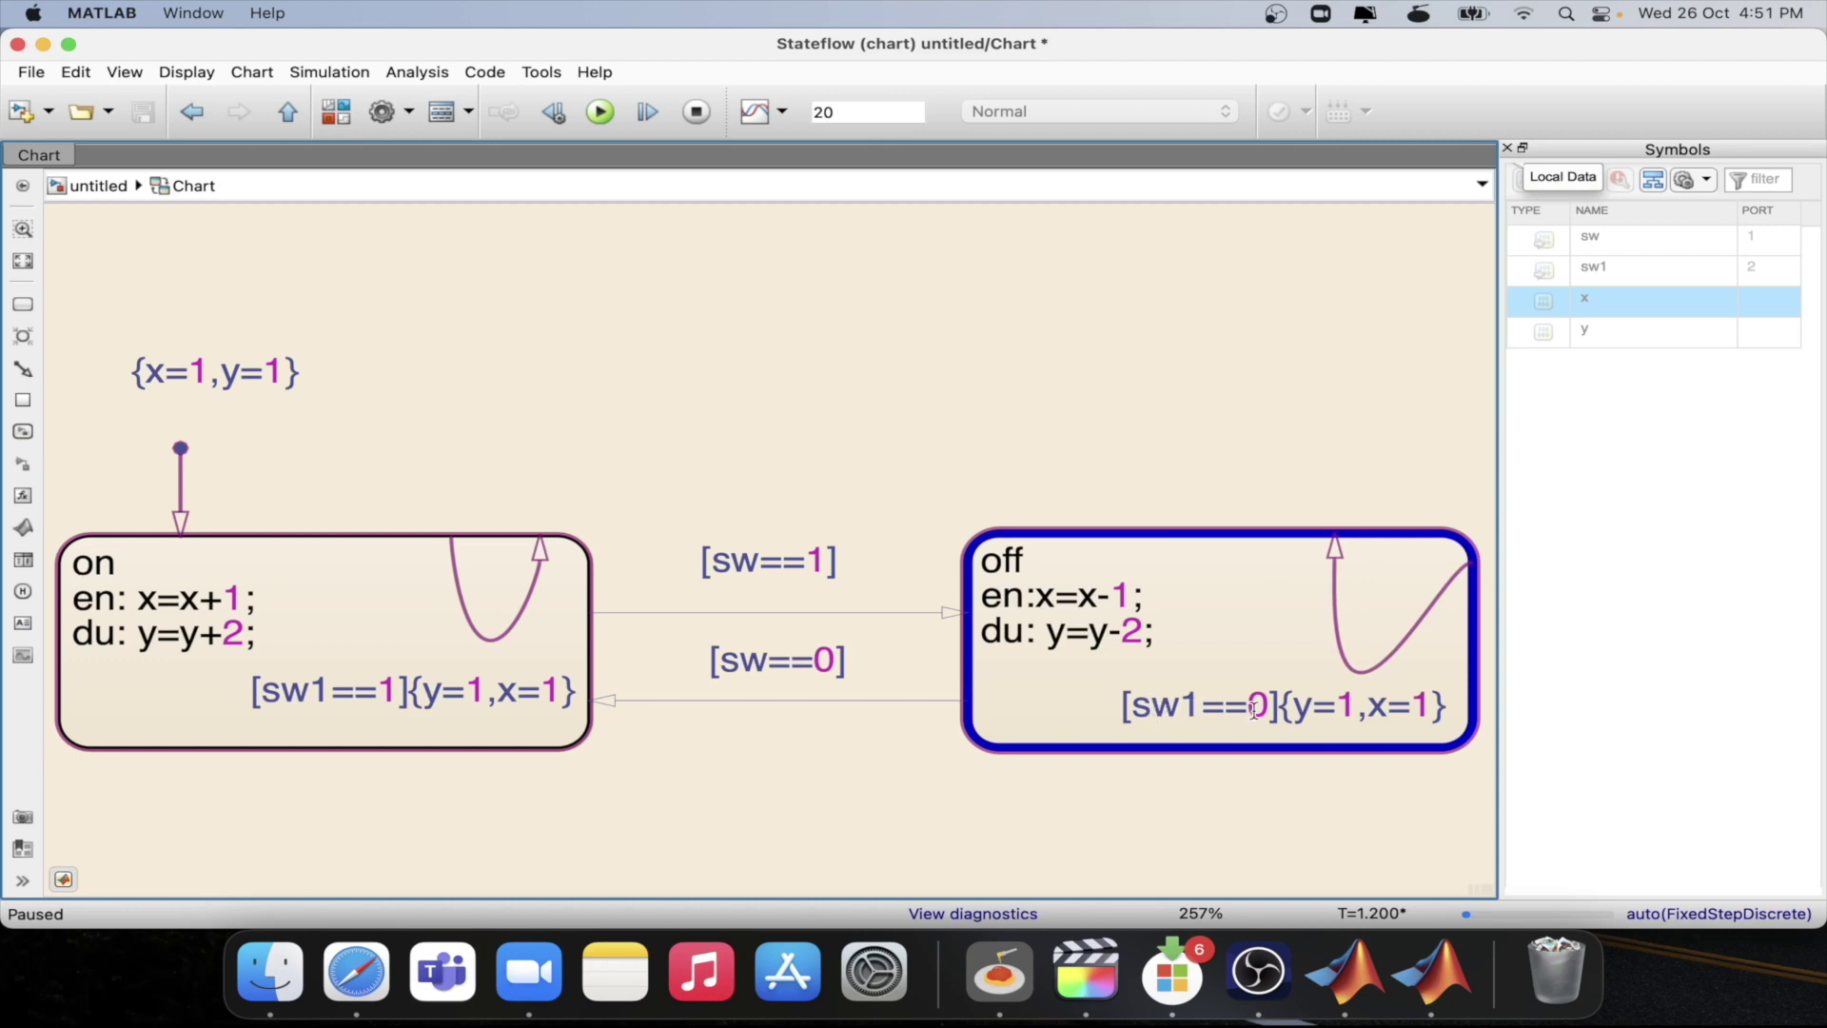
{"action": "mouse_move", "coordinate": [1264, 709]}
{"action": "mouse_move", "coordinate": [1337, 595]}
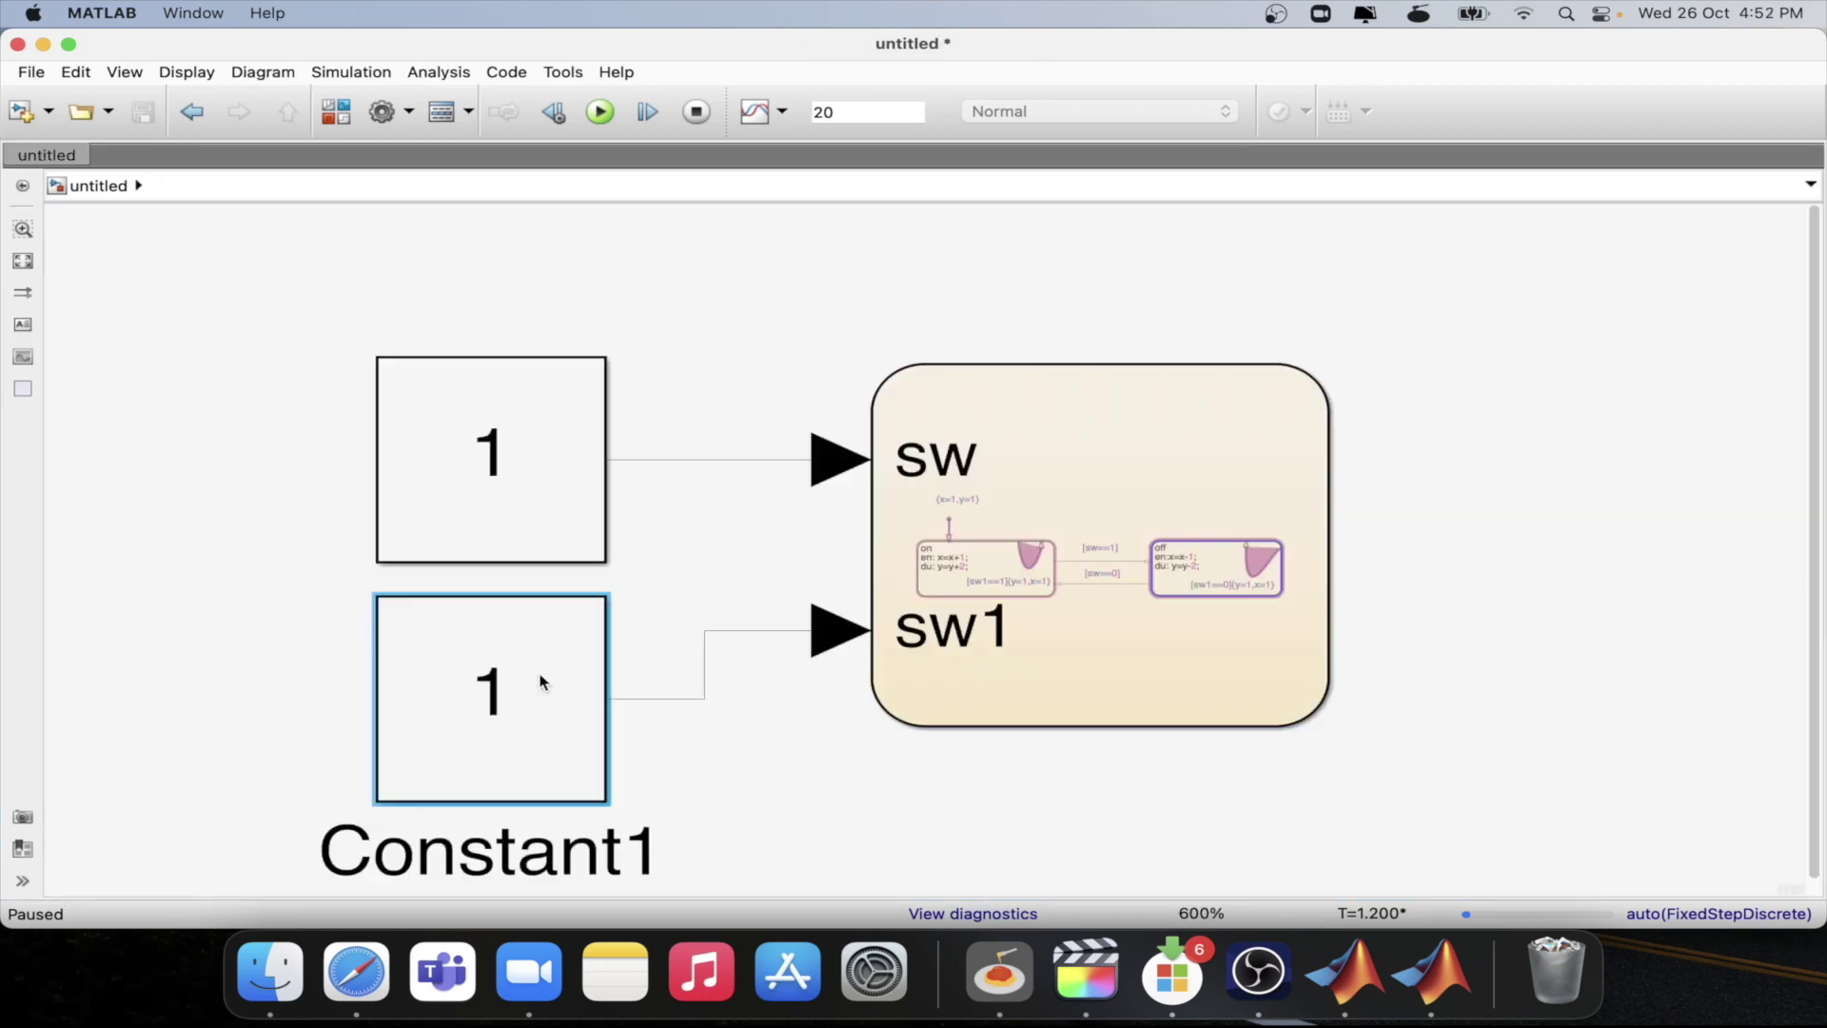
Set the Constant block feeding sw1 to 0 and reopen the chart
{"action": "double_click", "coordinate": [543, 685]}
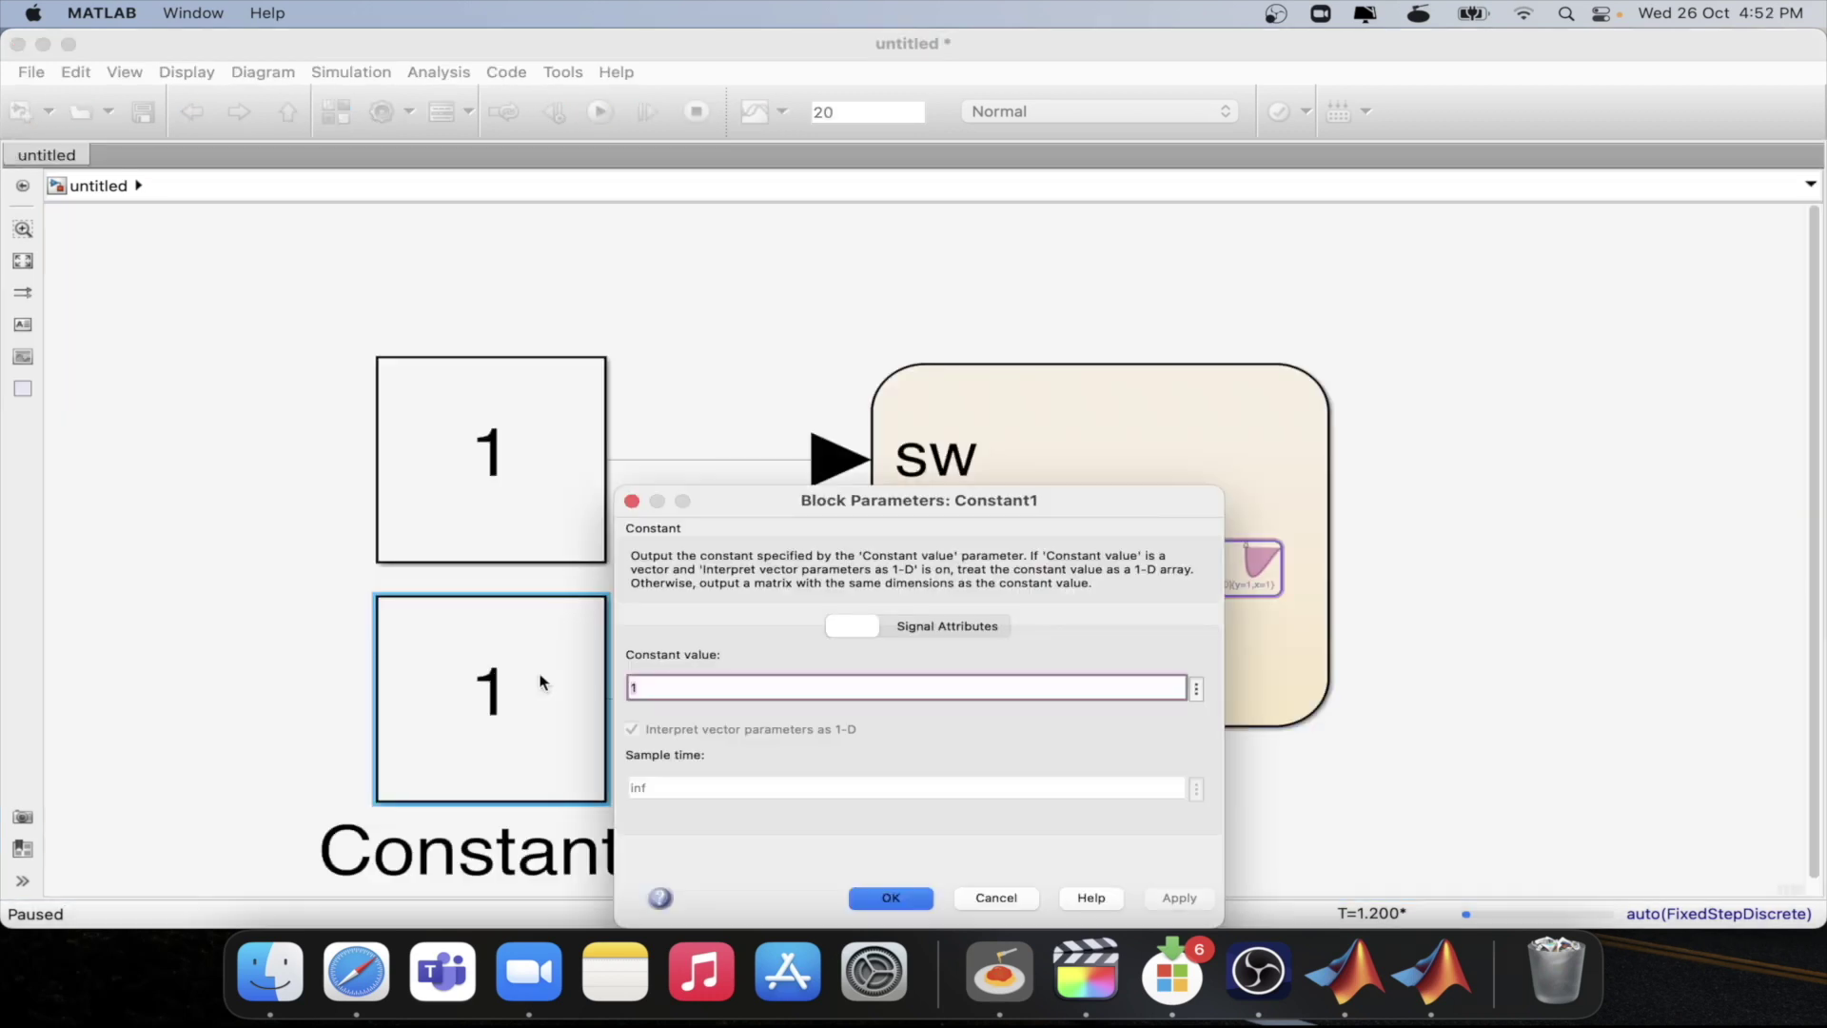
{"action": "type", "text": "0"}
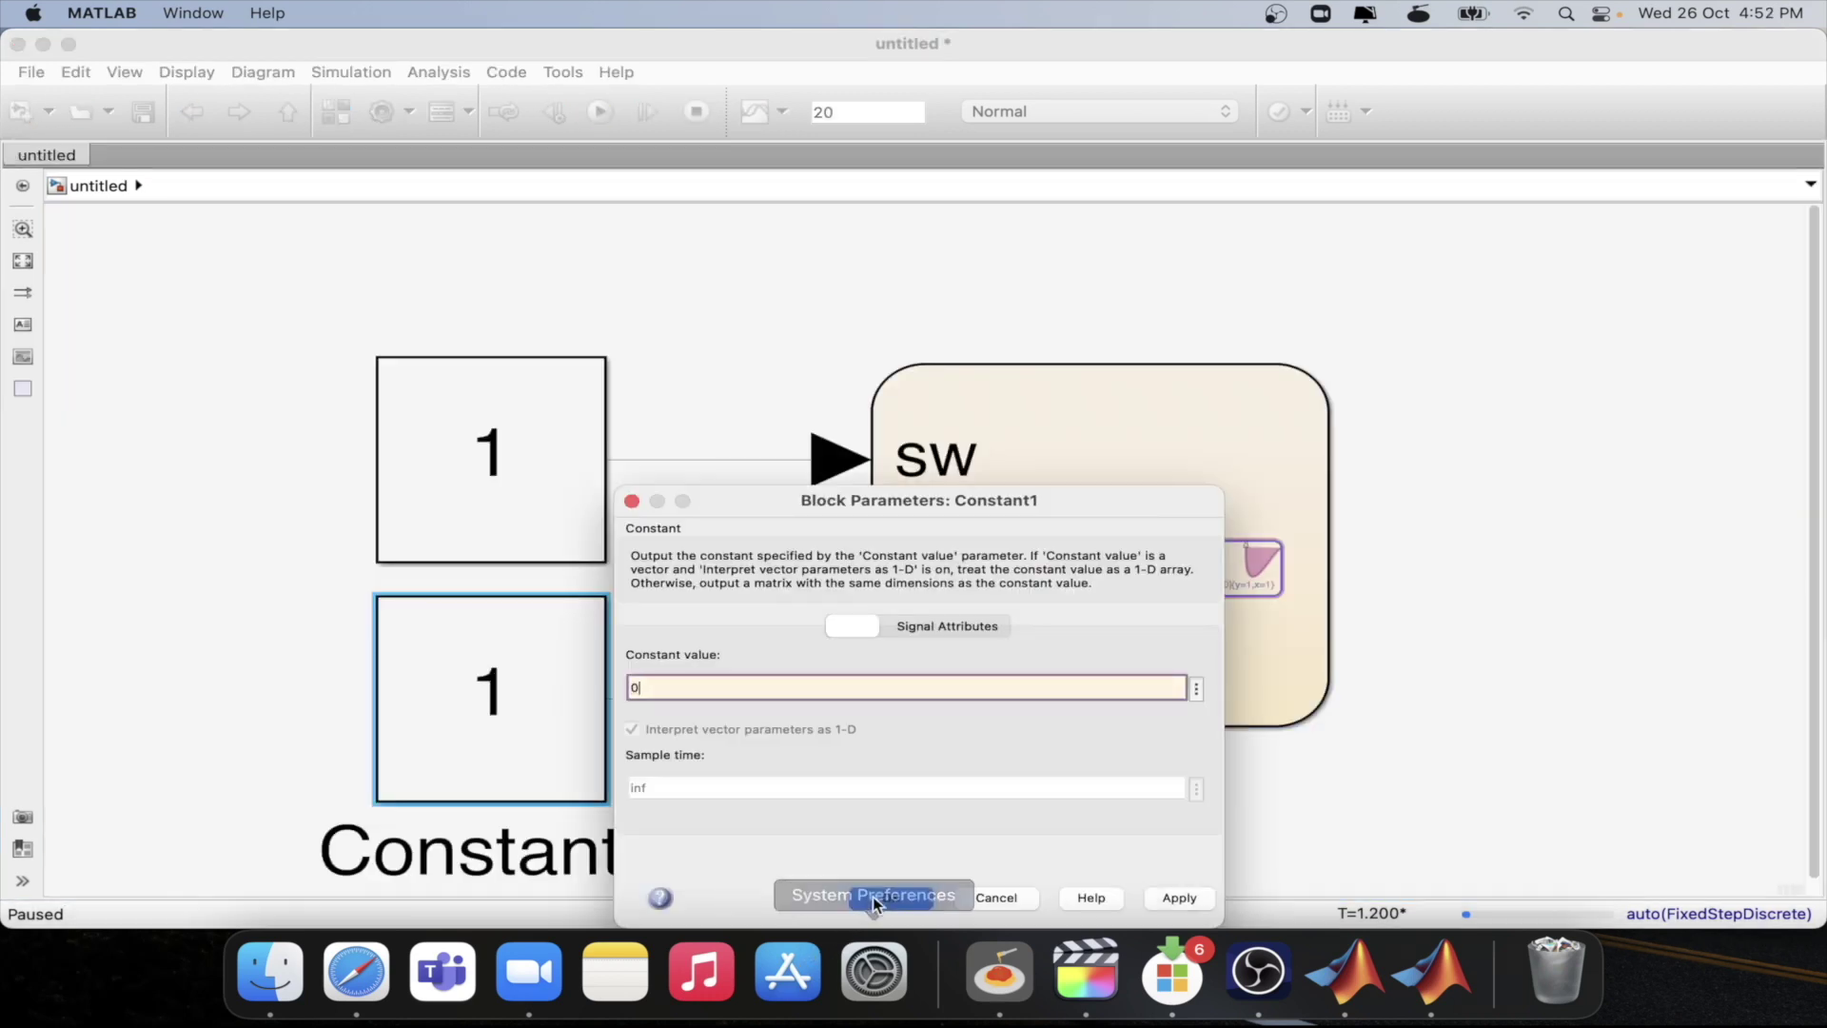
{"action": "key", "text": "Return"}
{"action": "double_click", "coordinate": [1098, 677]}
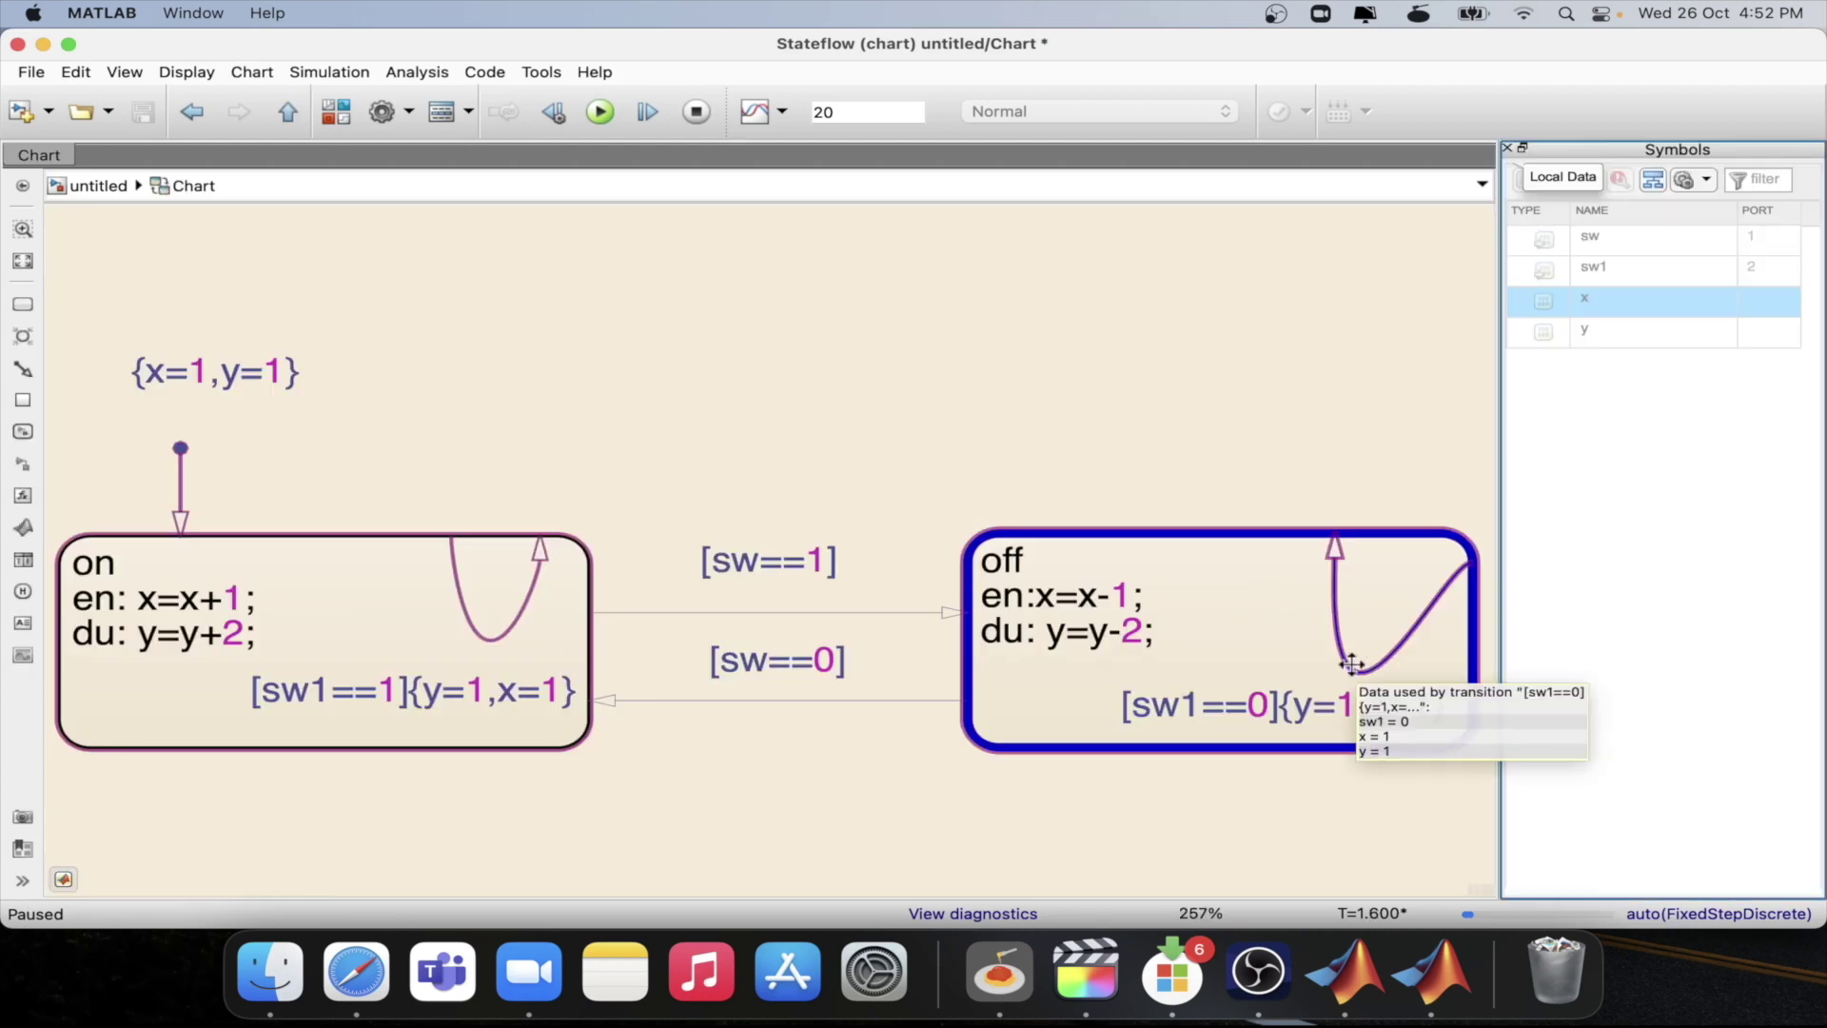
{"action": "left_click_drag", "start_coordinate": [1355, 666], "coordinate": [1372, 677]}
{"action": "mouse_move", "coordinate": [1367, 671]}
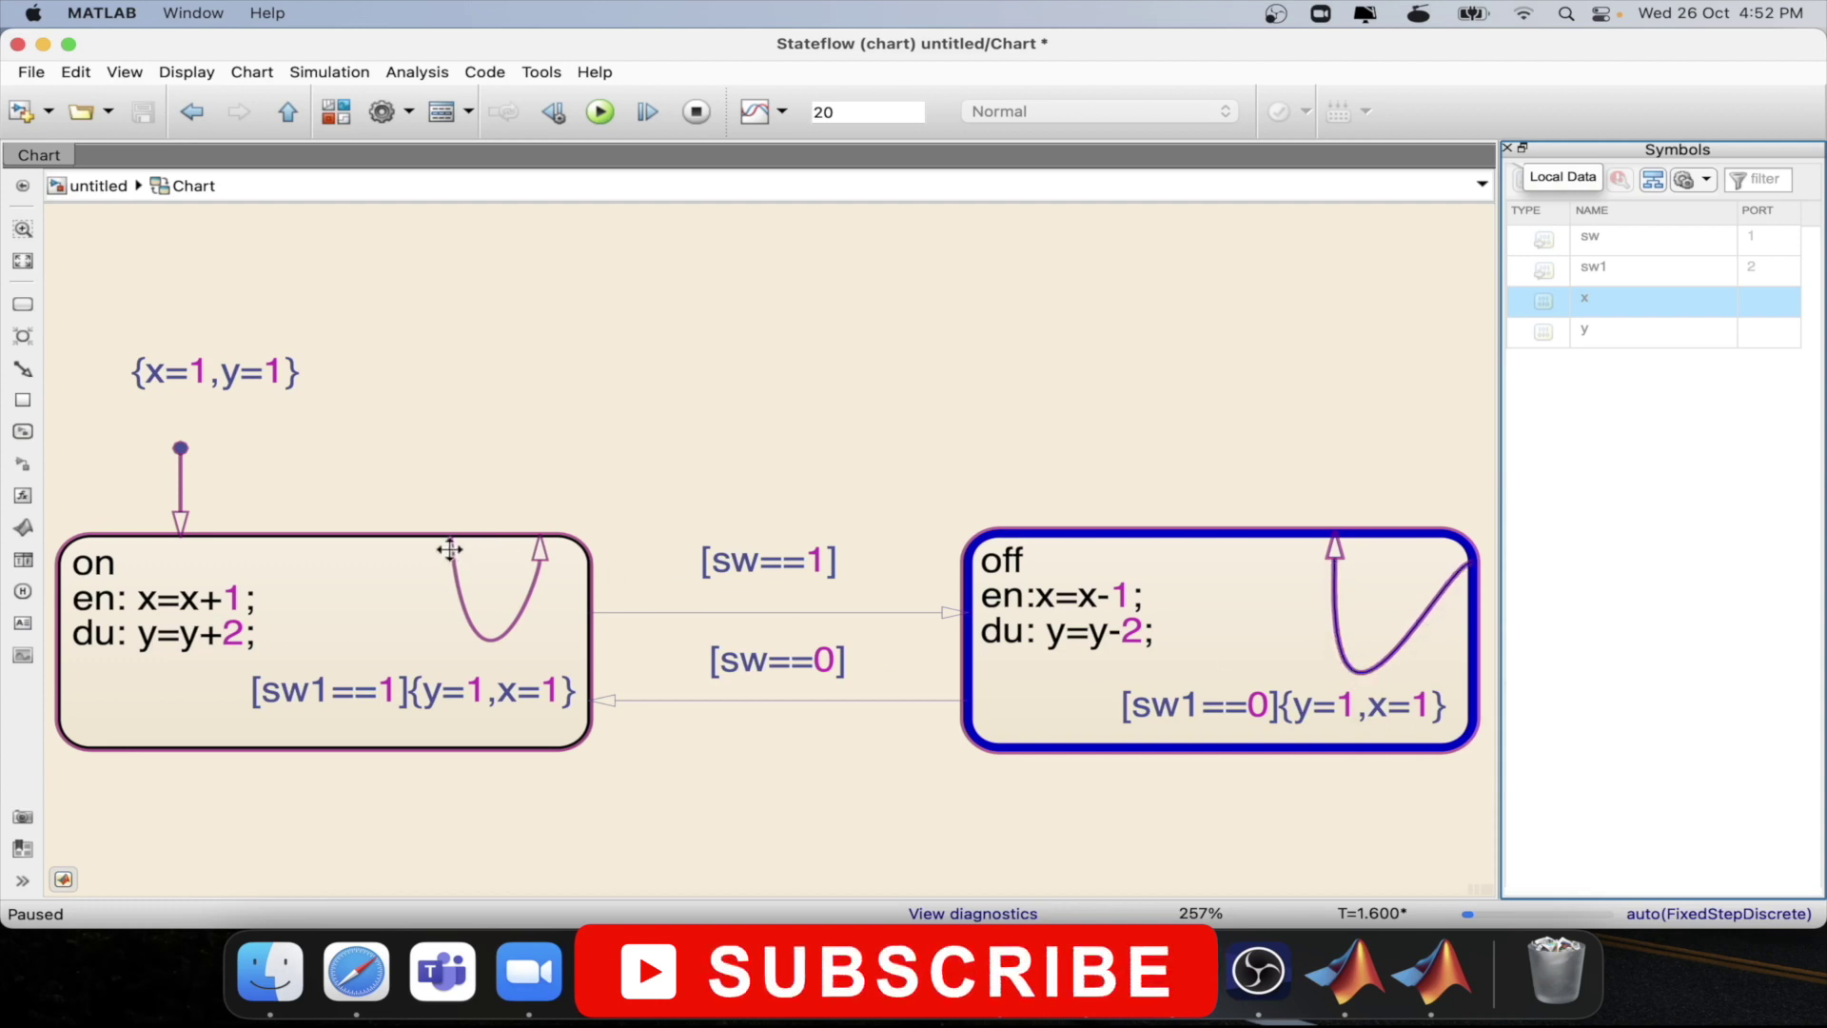
{"action": "mouse_move", "coordinate": [450, 547]}
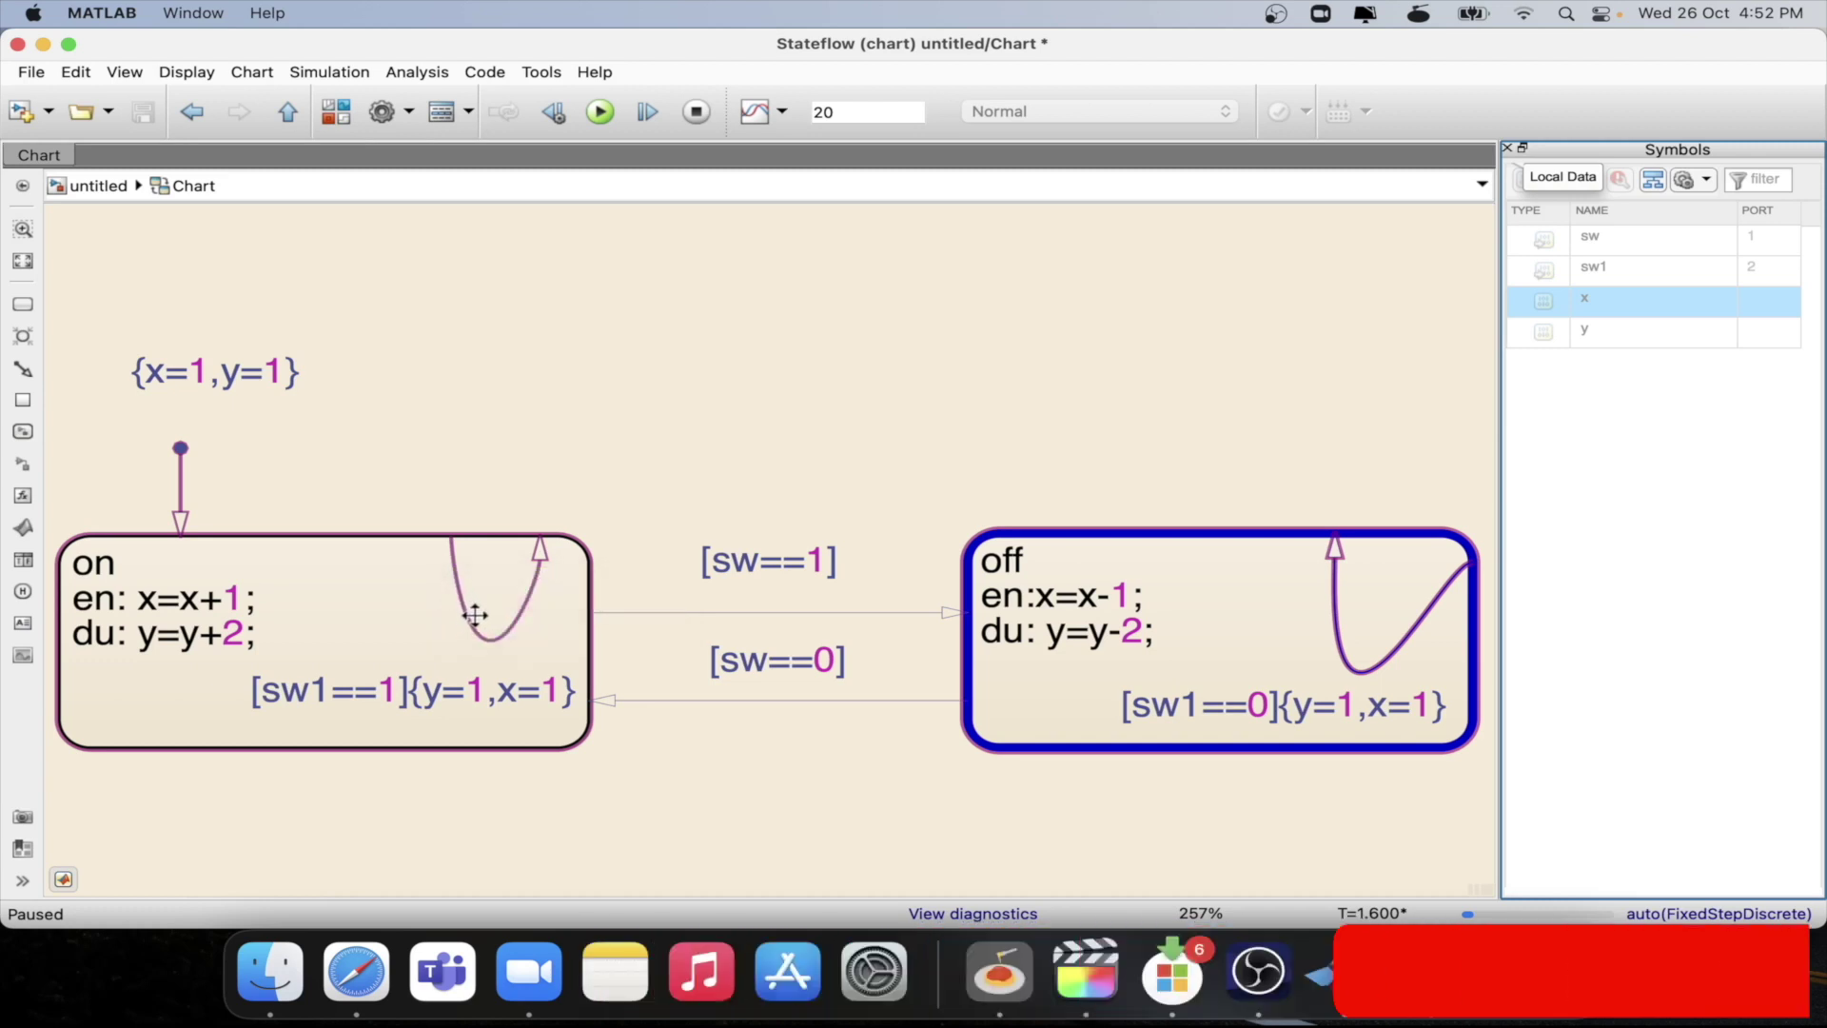